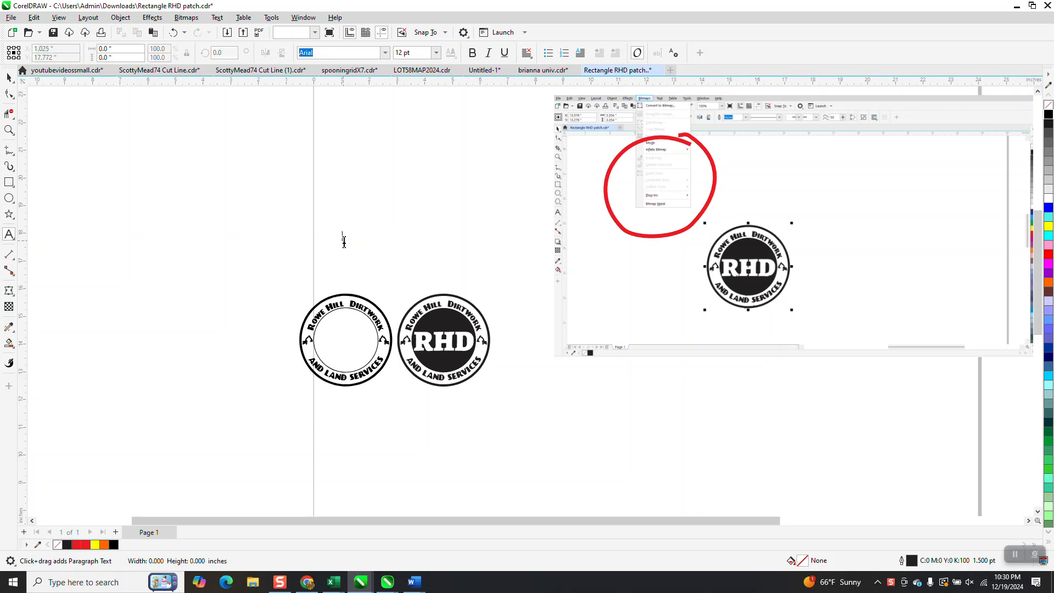
- Add the artistic text "fsdafdsafd" above the badges and set its font size to 100 pt
type("fsdafdsafd")
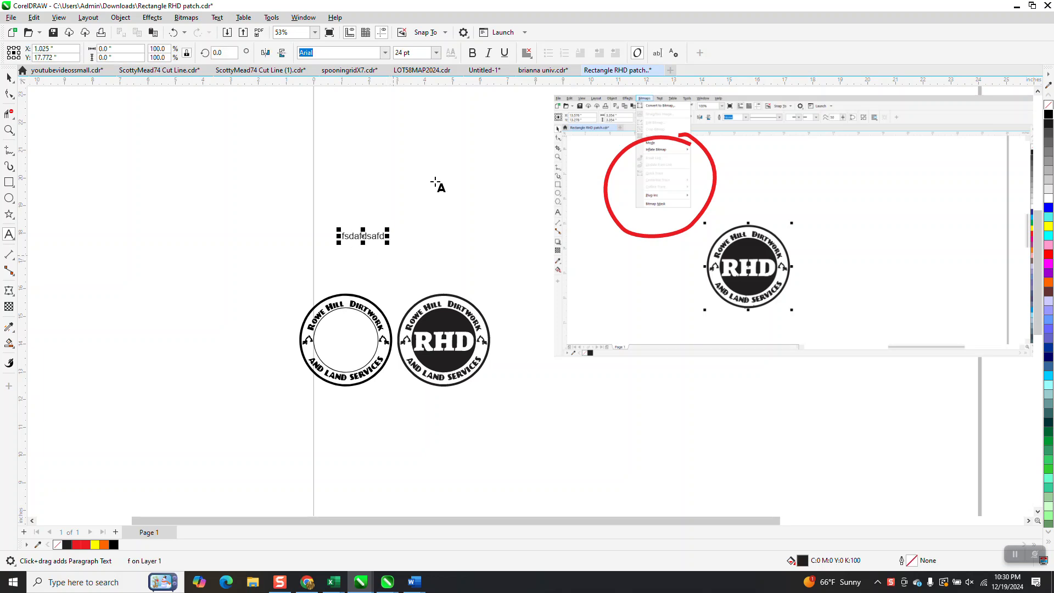
left_click(437, 53)
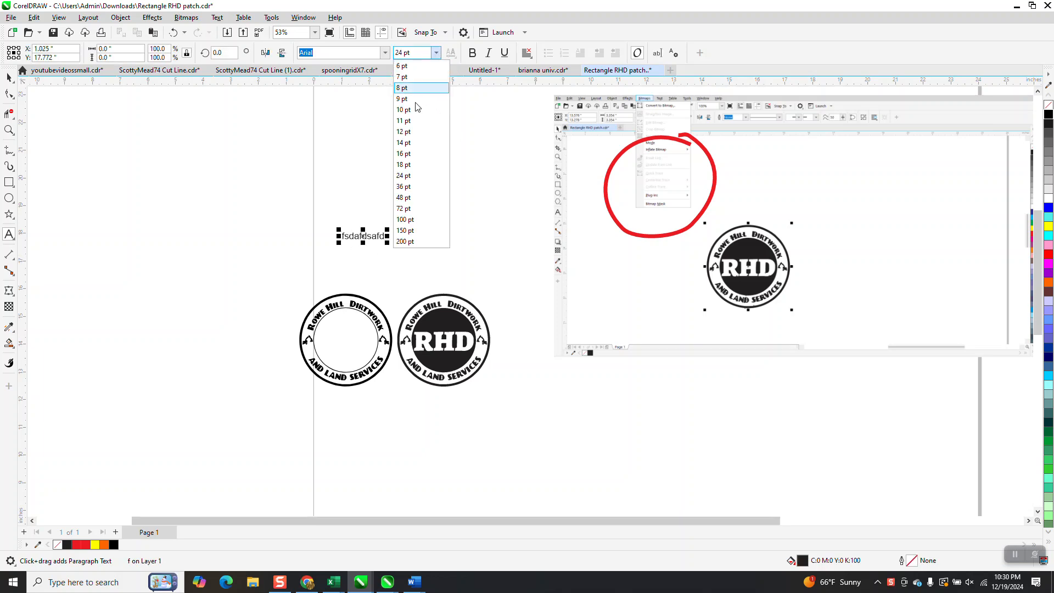
left_click(419, 235)
left_click(9, 78)
left_click(435, 54)
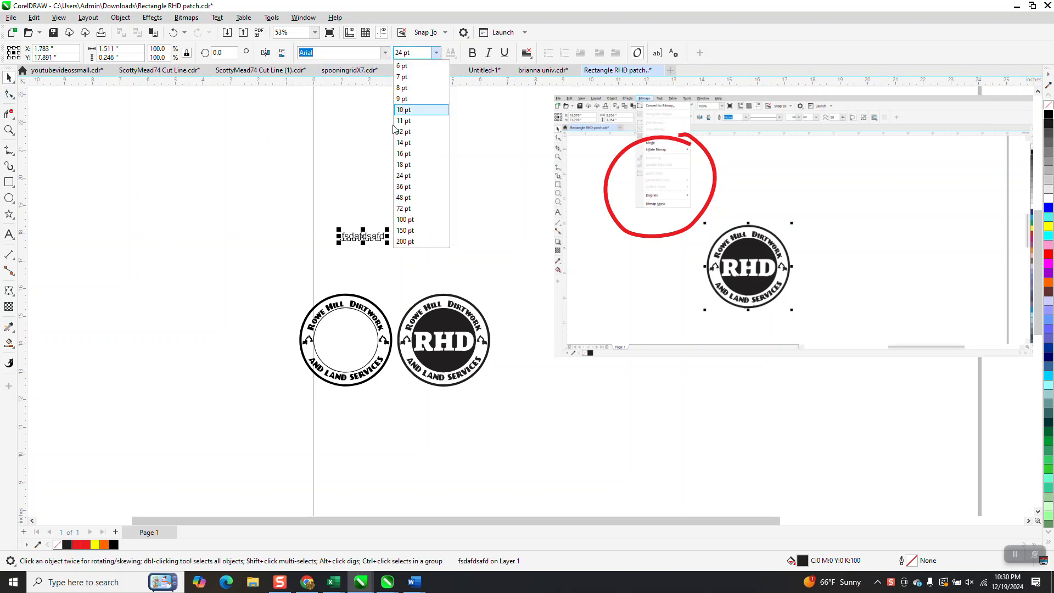
left_click(408, 213)
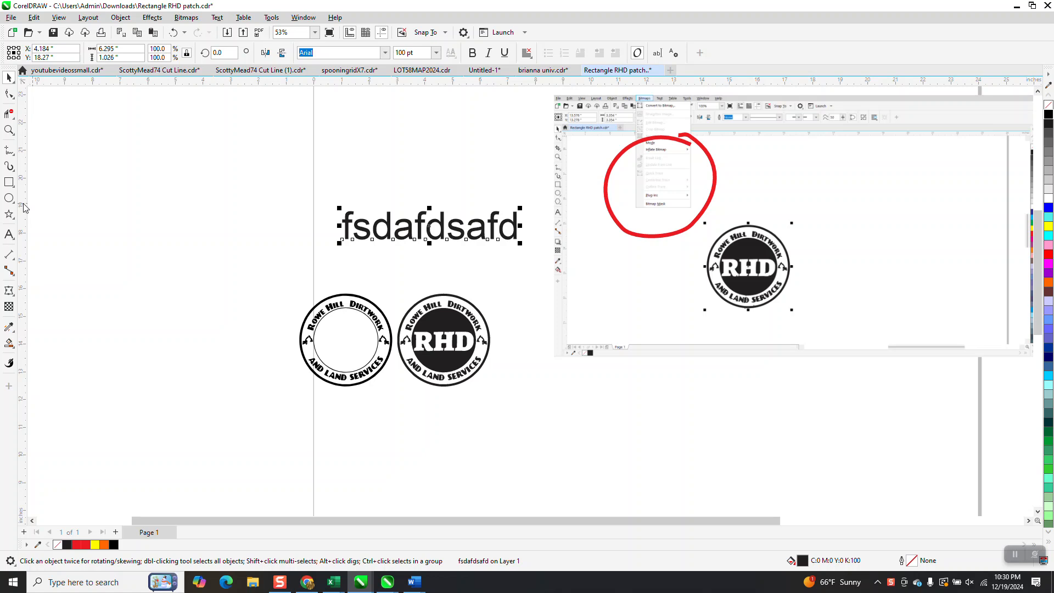
- Start another text object to check its default font size, then abandon it and delete the 100 pt sample text
left_click(9, 235)
left_click(356, 173)
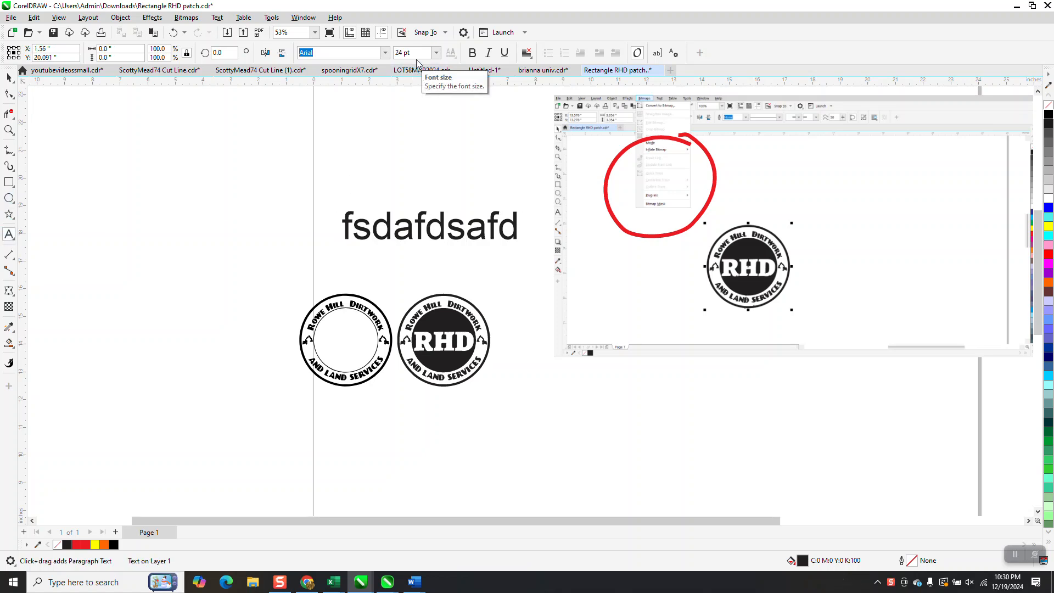
key("ctrl+space")
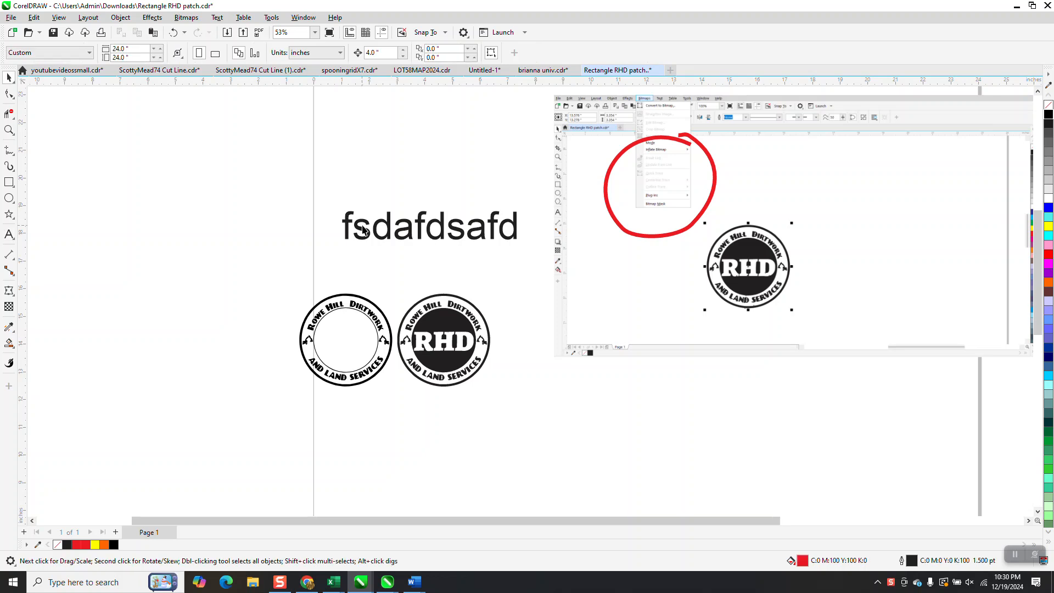
left_click(372, 241)
key("Delete")
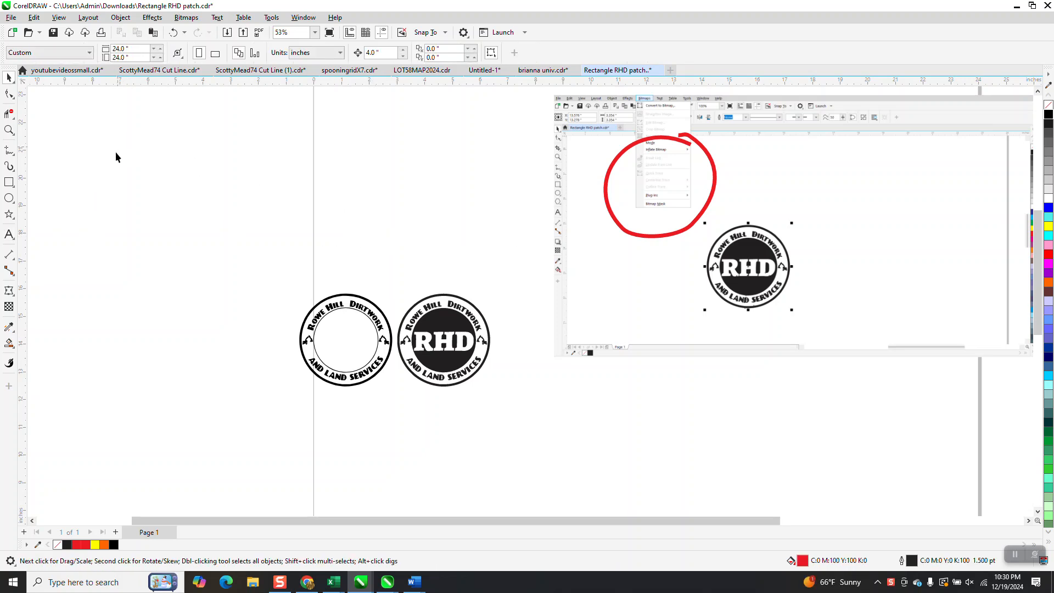
- Set the document's default font size to 100 pt for both Artistic Text and Paragraph Text
left_click(9, 235)
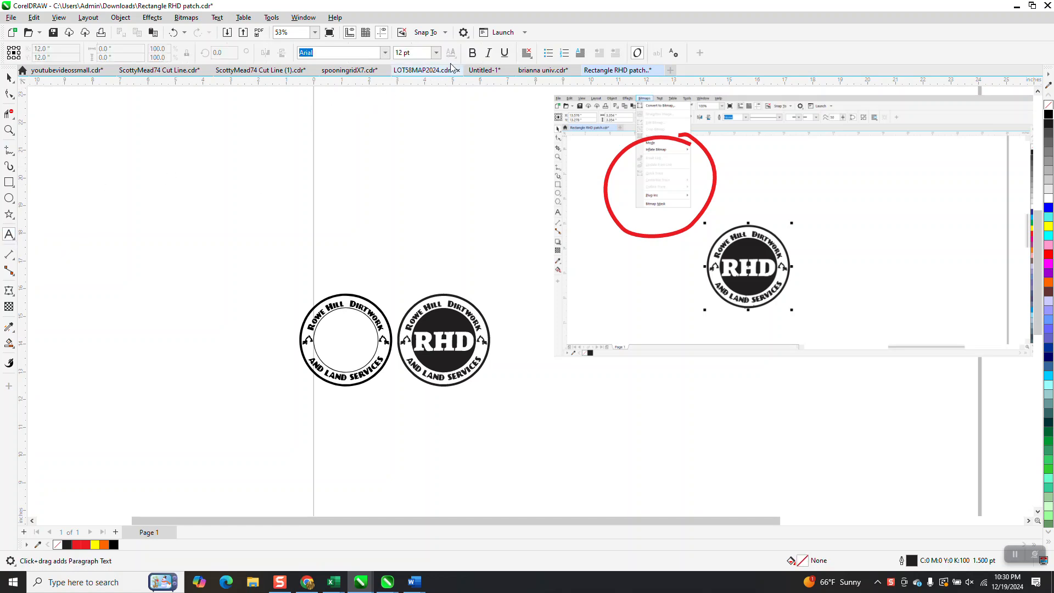
left_click(436, 53)
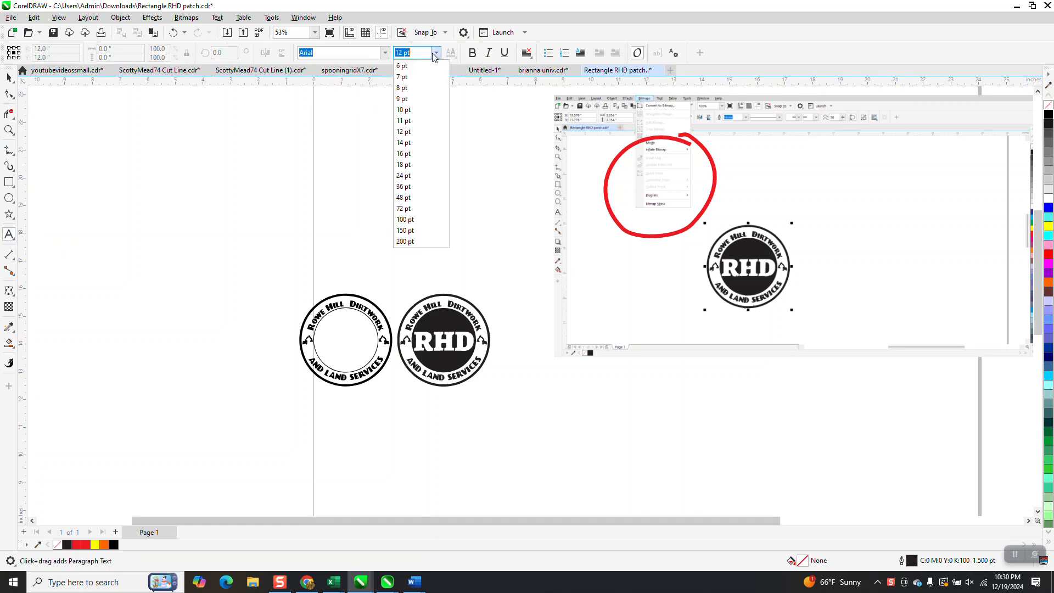
left_click(411, 220)
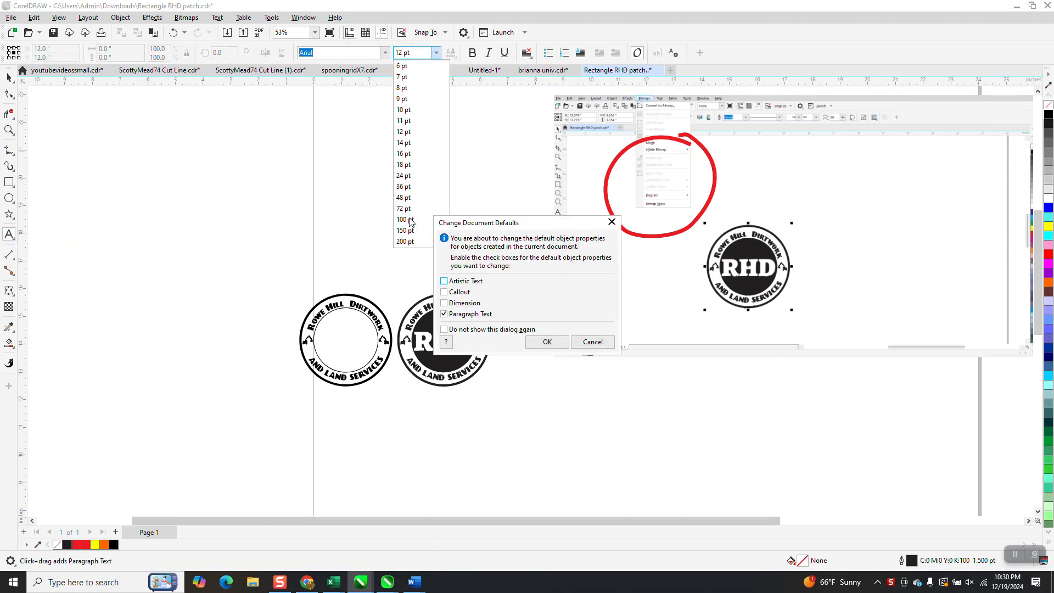
left_click(444, 281)
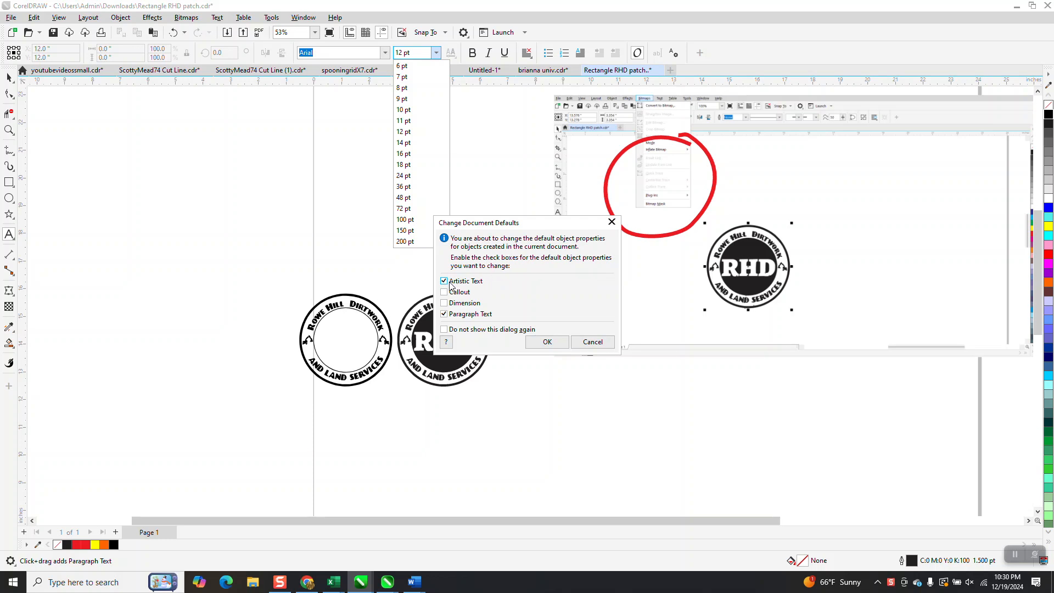
left_click(538, 342)
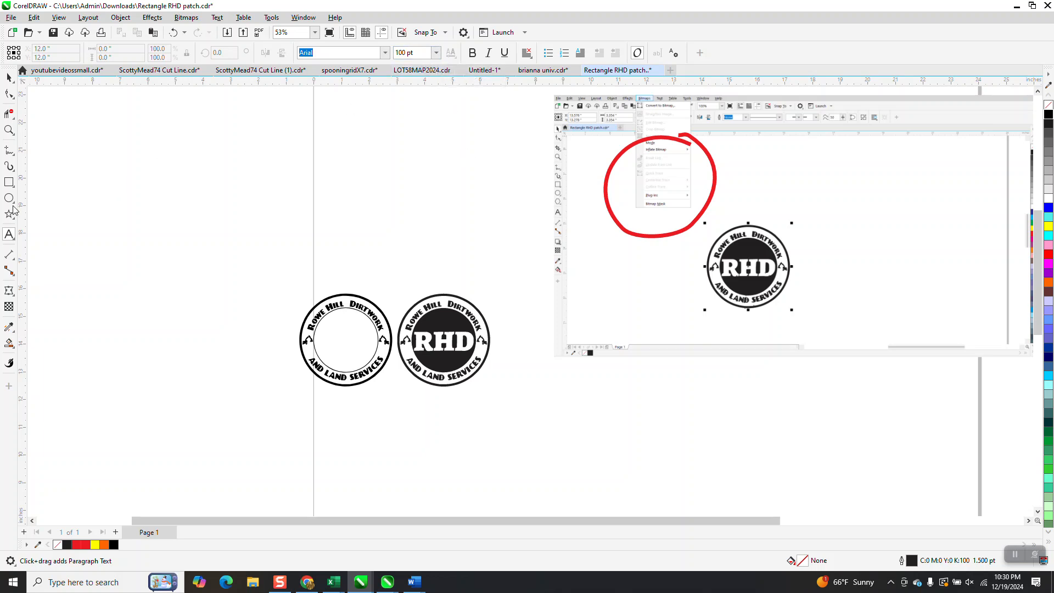
- Test the new text default by adding the artistic text "sdfadfsda" above the badges
left_click(245, 226)
type("sdfadfsda")
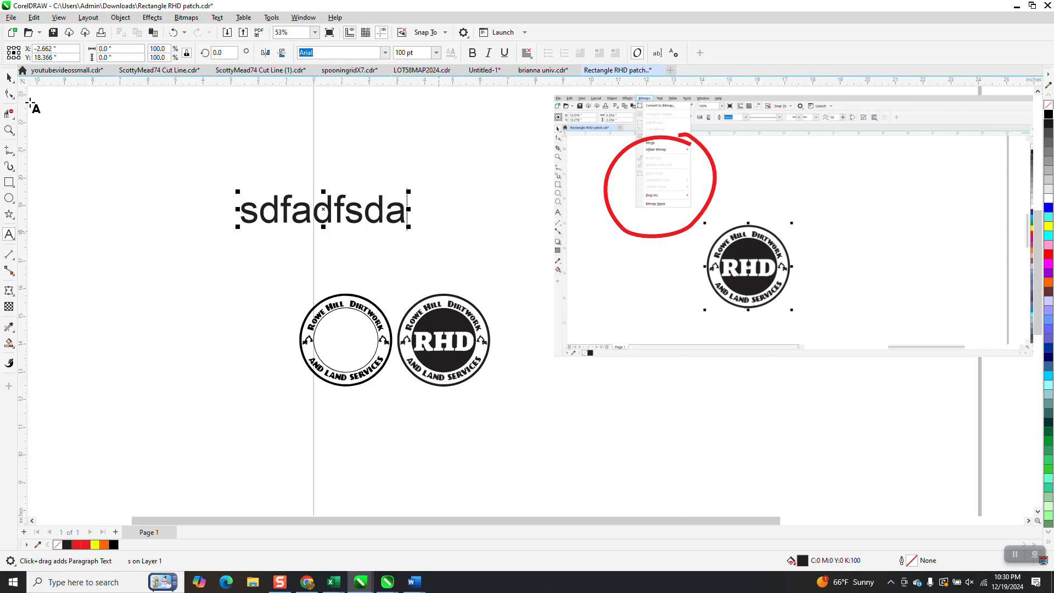
left_click(9, 78)
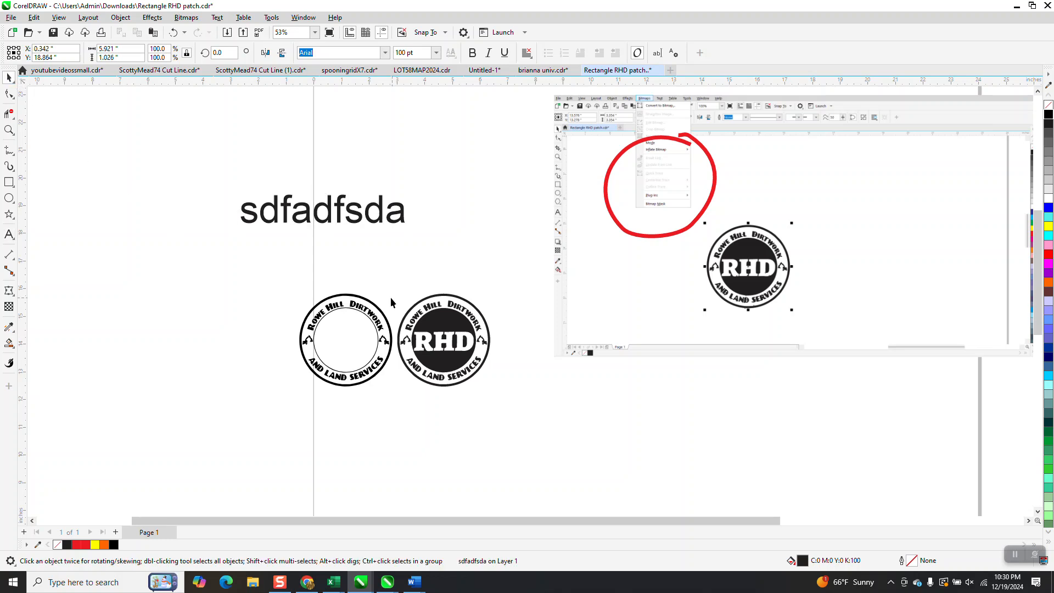
- Begin a second text line below the first, trying a tab between "a" and "asf", and erase it back to "a"
left_click(9, 235)
left_click(246, 252)
type("a")
key("Tab")
type("asf")
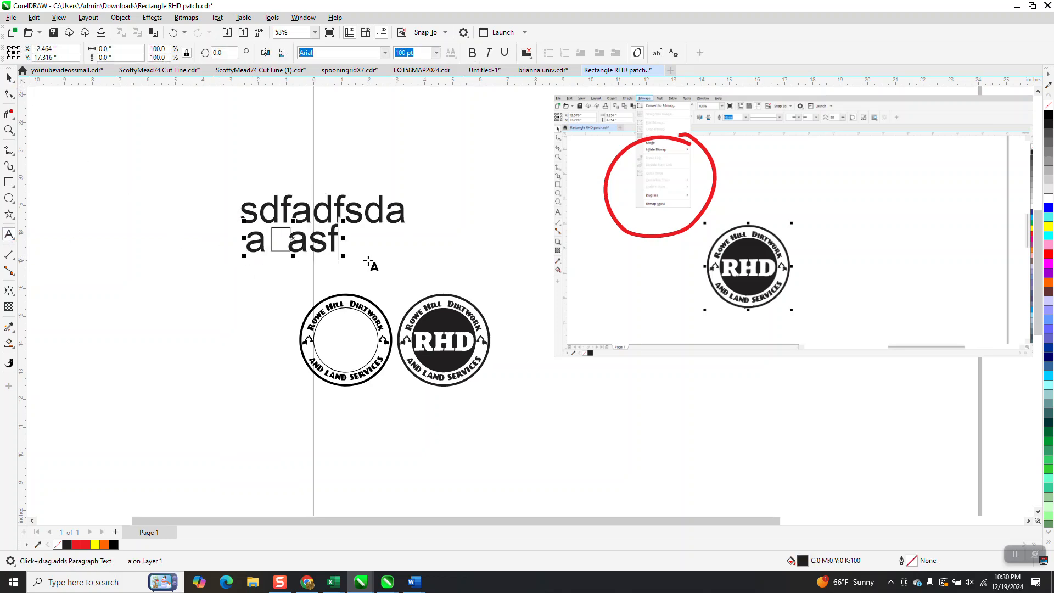
type("==")
key("BackSpace")
key("BackSpace")
key("BackSpace")
key("BackSpace")
key("BackSpace")
key("BackSpace")
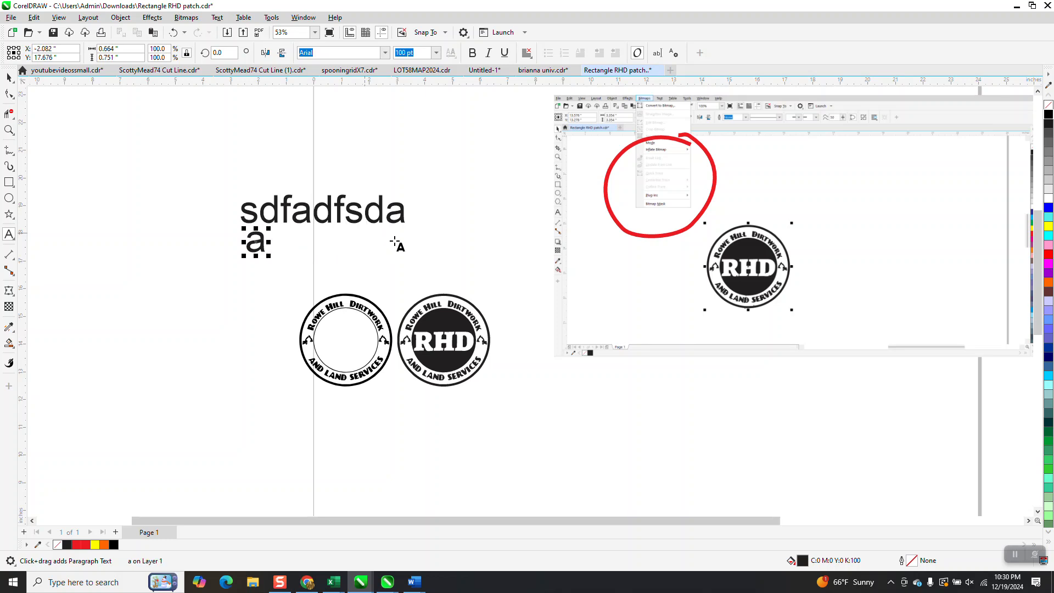
- Complete the second sample text line as "ahrtrsfgsf" and deselect it
type("hrtr")
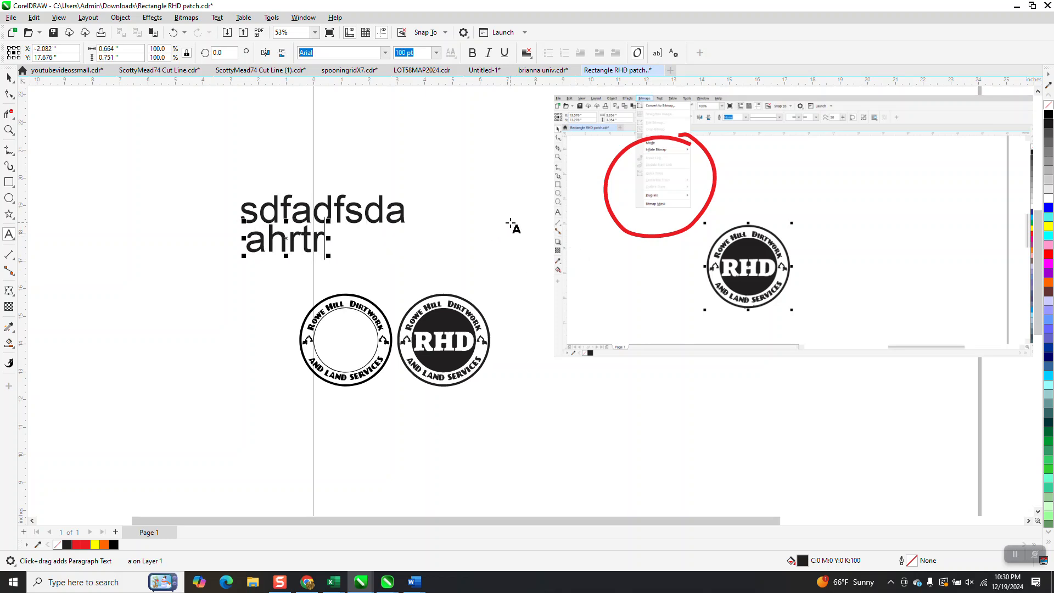
type("sfgsf")
key("alt+x")
key("ctrl+z")
left_click(10, 78)
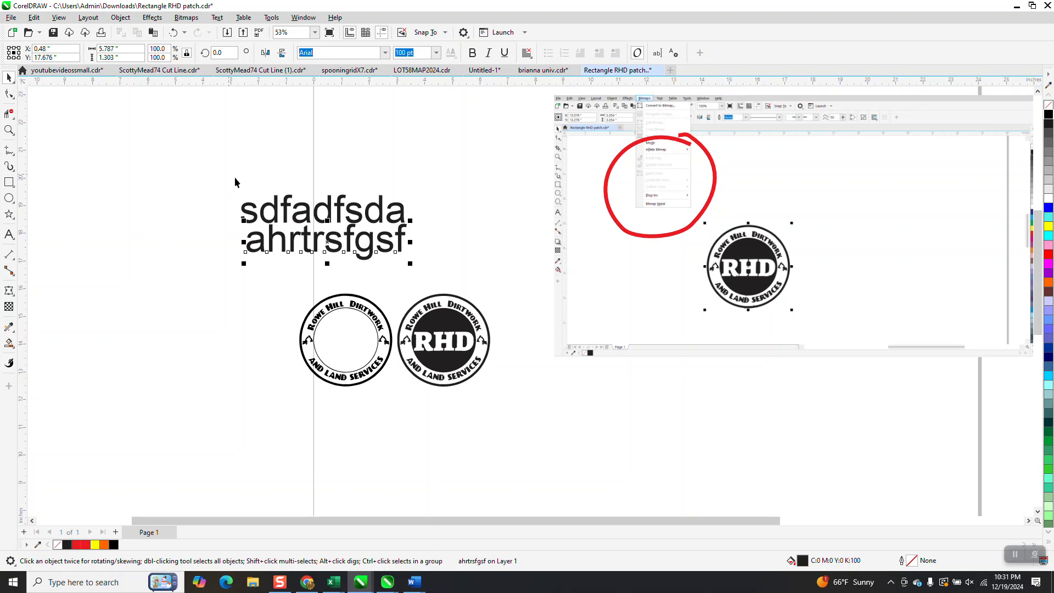
left_click(385, 131)
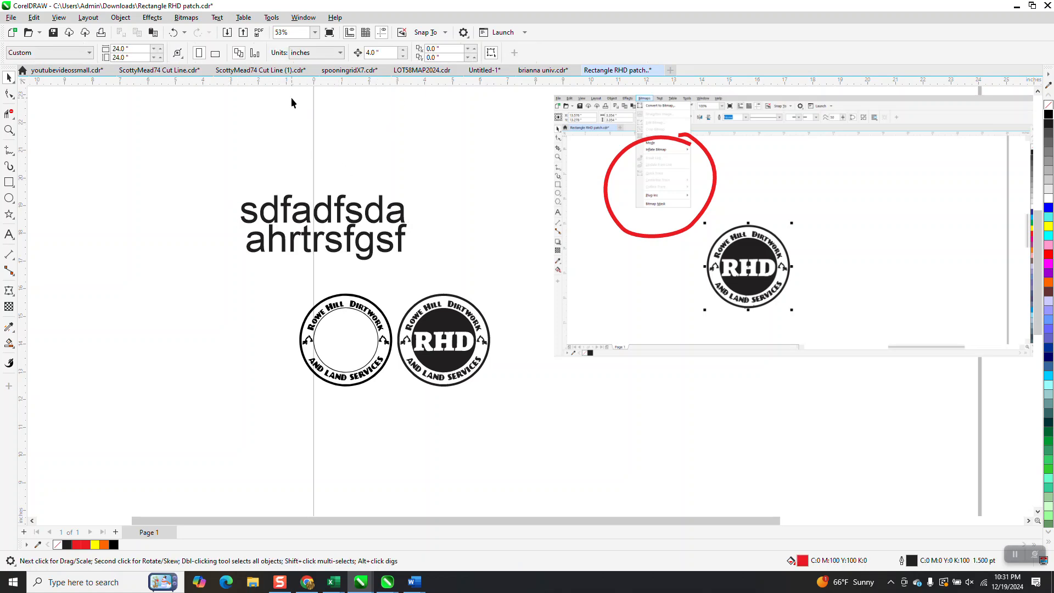
left_click(274, 19)
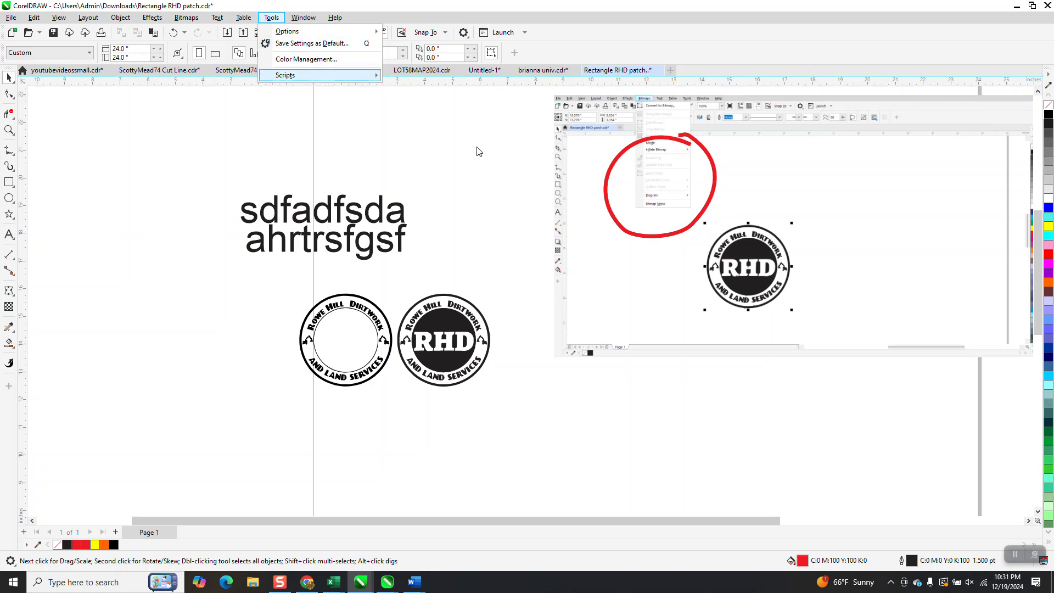
mouse_move(324, 75)
left_click(339, 137)
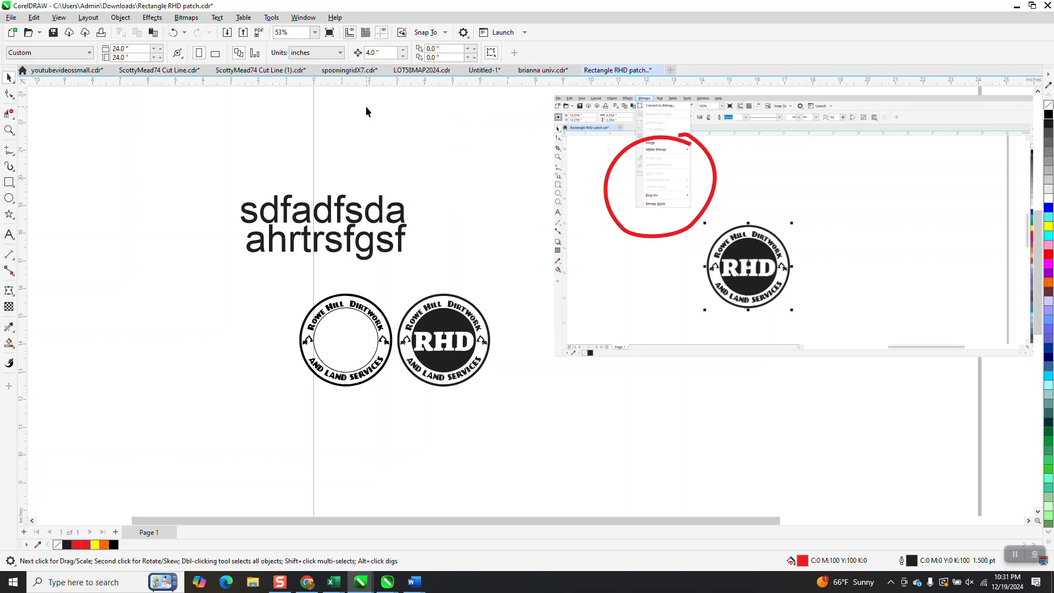
- Delete both lines of sample text above the badges
left_click(523, 283)
key("Delete")
- Select both circular badges together and move them off the page into the empty area to its left
scroll(408, 268, "down", 1)
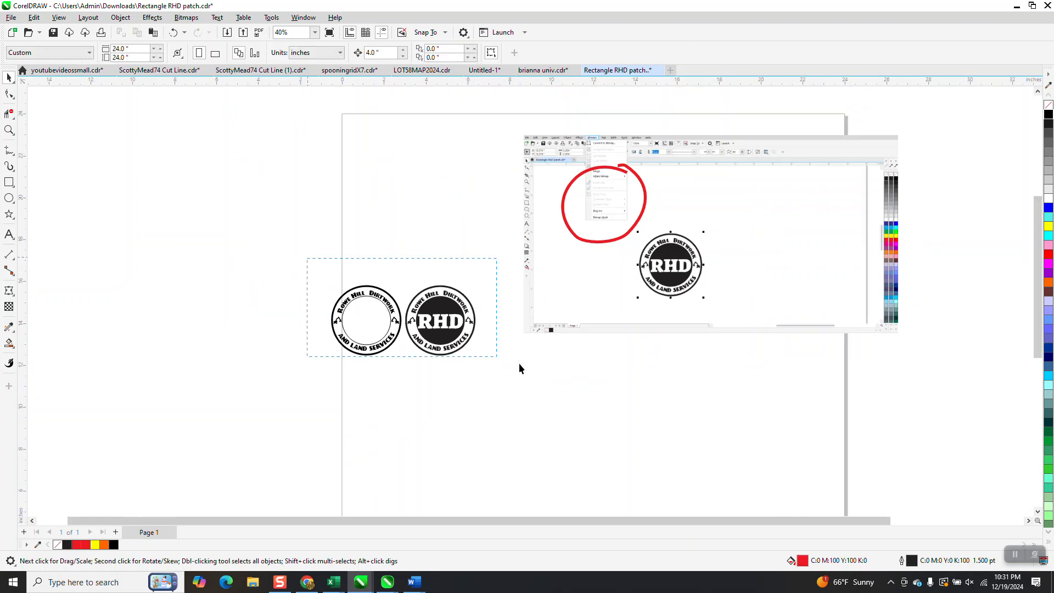
left_click_drag(518, 371, 520, 371)
left_click_drag(437, 317, 241, 240)
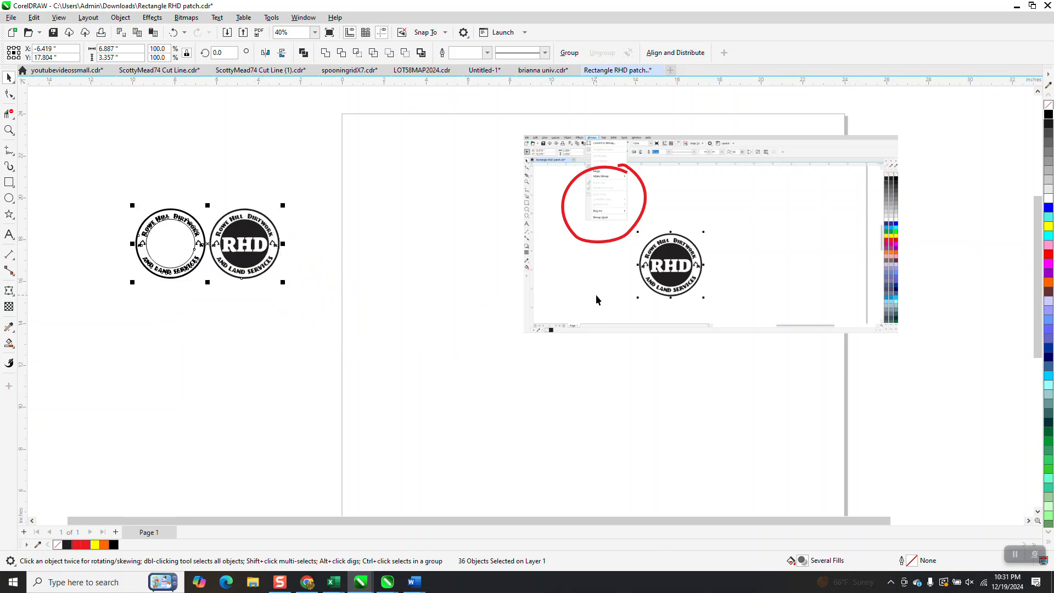
- Examine the red-circled Bitmaps menu commands in the placed screenshot
left_click(8, 130)
left_click_drag(578, 136, 729, 285)
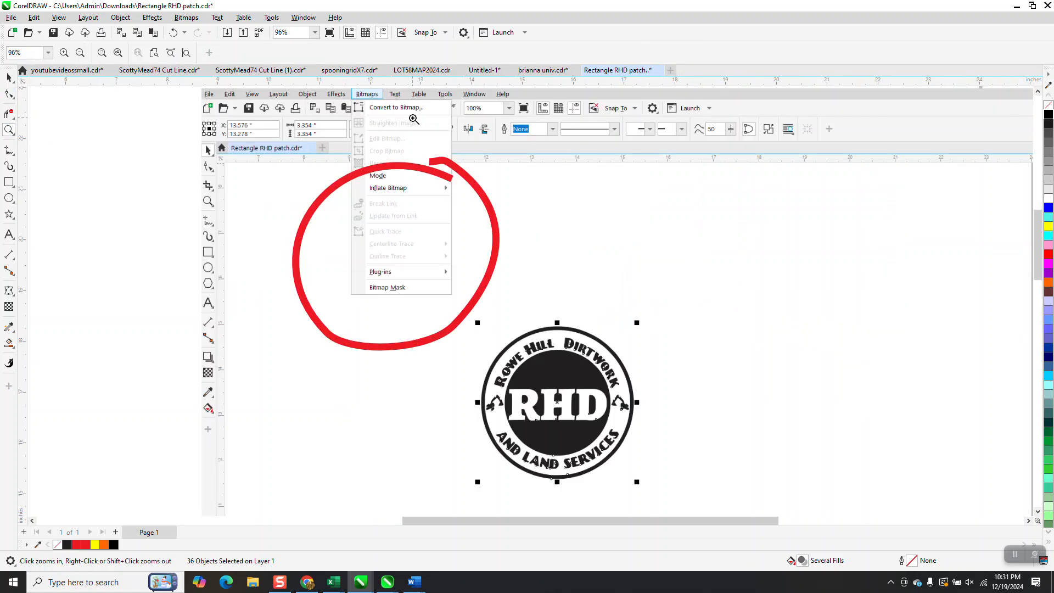
scroll(662, 299, "down", 3)
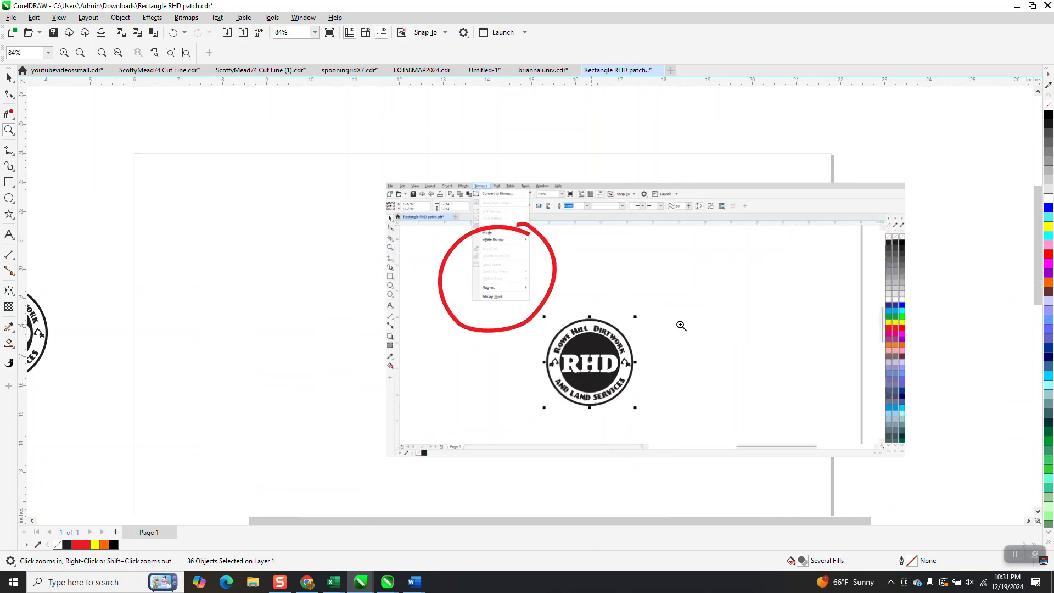
scroll(714, 322, "down", 3)
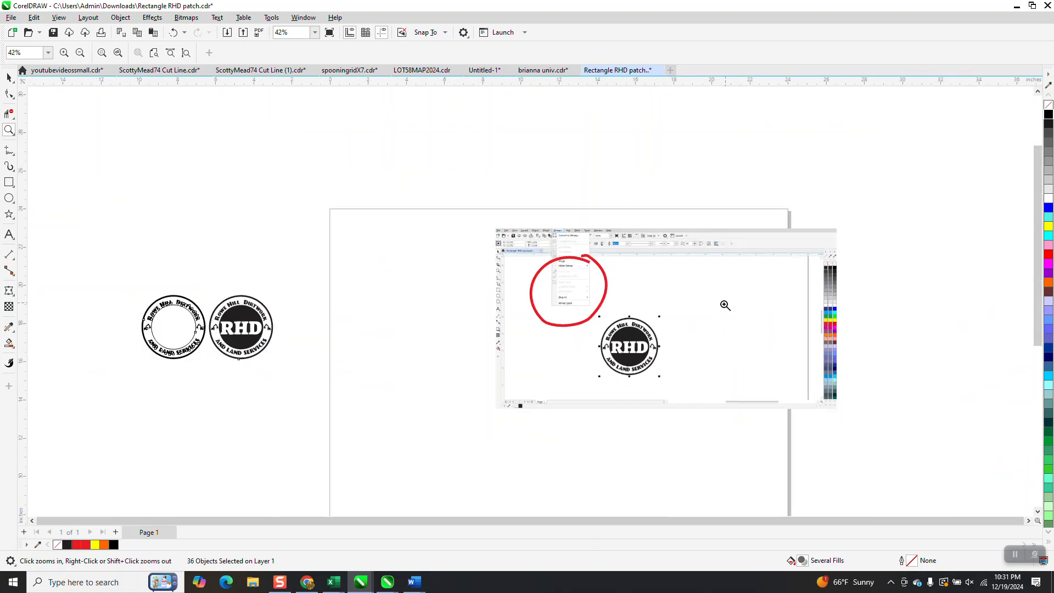
- Draw a yellow-filled rectangle about 9.66 by 6.05 inches over both badges and send it to the back of the page
left_click(9, 183)
left_click_drag(198, 272, 366, 379)
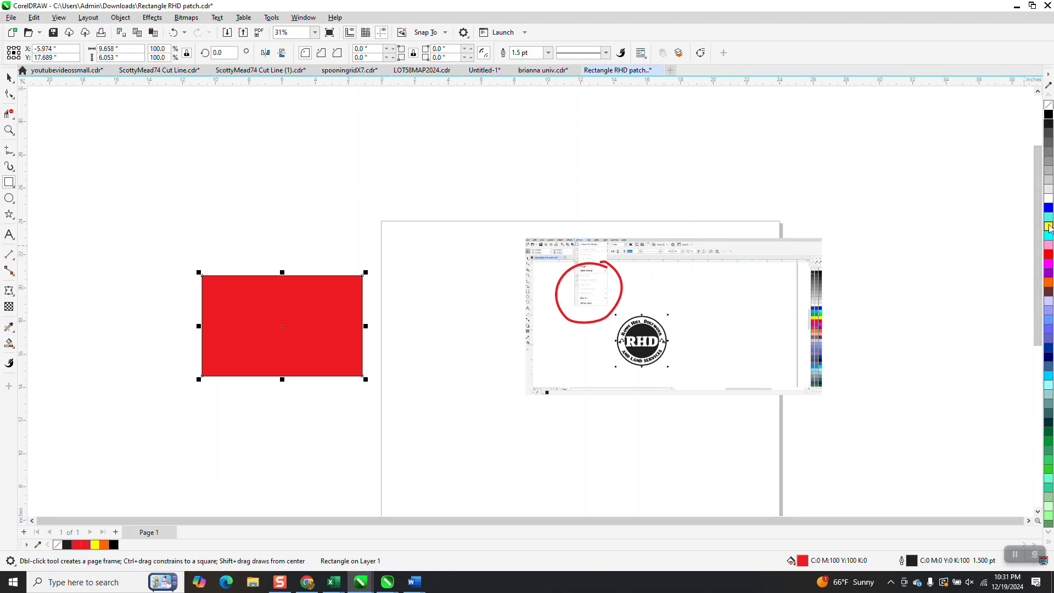
left_click(1049, 228)
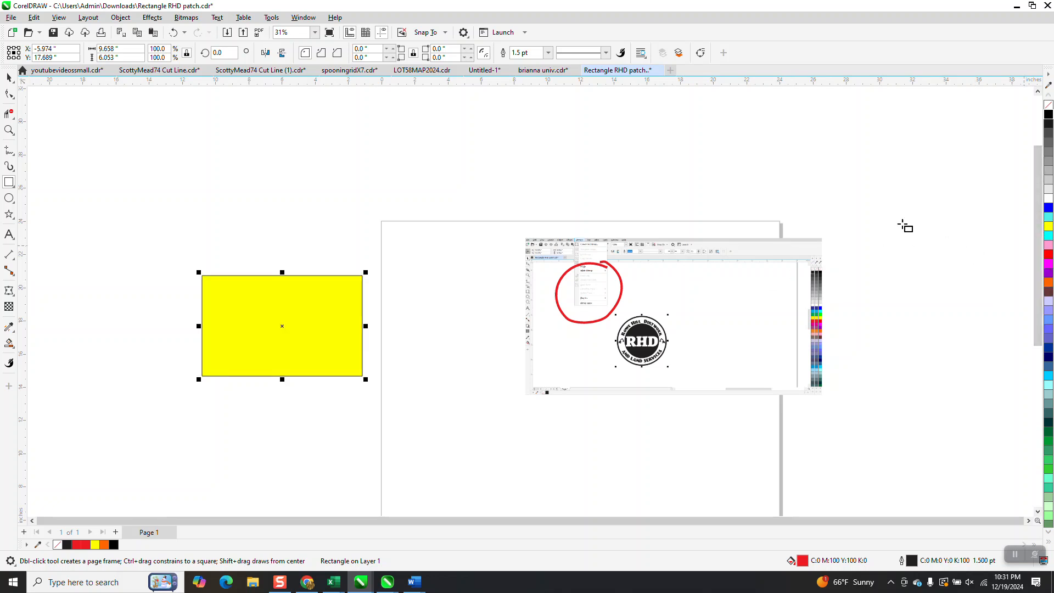
left_click(120, 17)
mouse_move(144, 195)
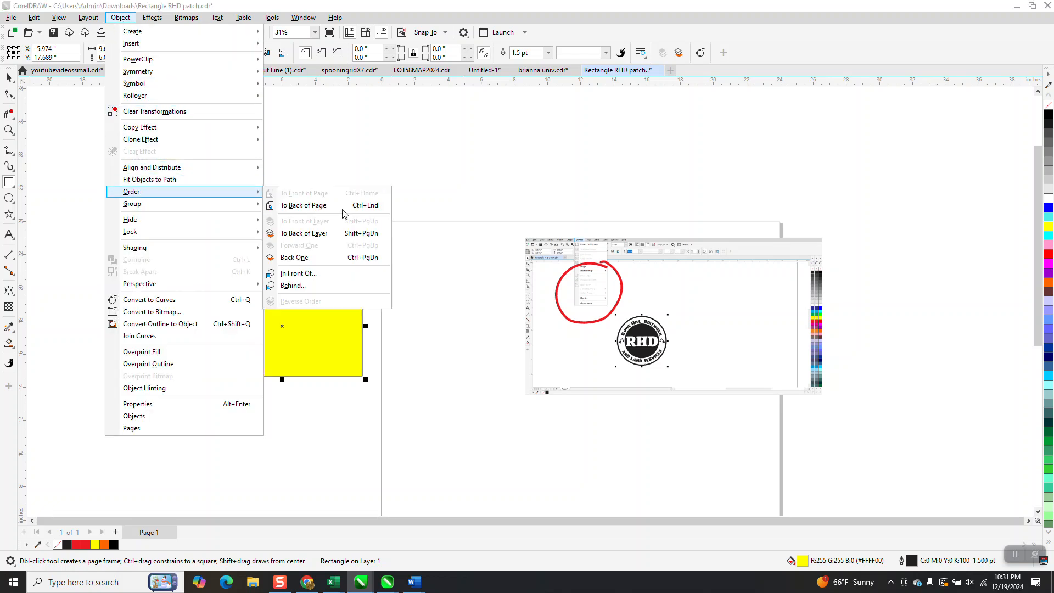
left_click(303, 206)
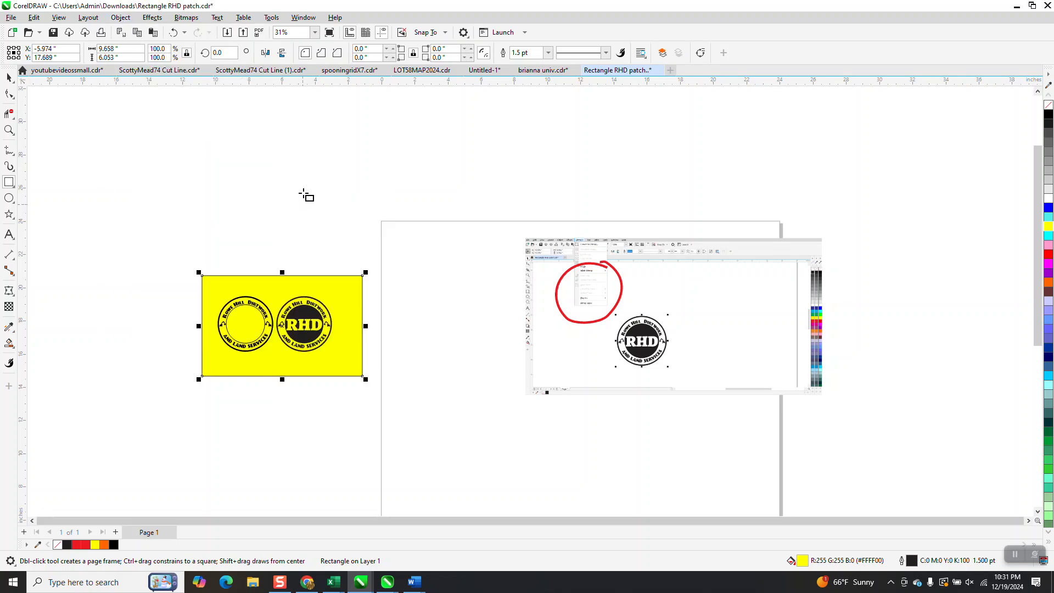
- Inspect the RHD badge and its excavator graphic up close against the yellow background, and select the badge
left_click(9, 129)
left_click_drag(282, 293, 412, 378)
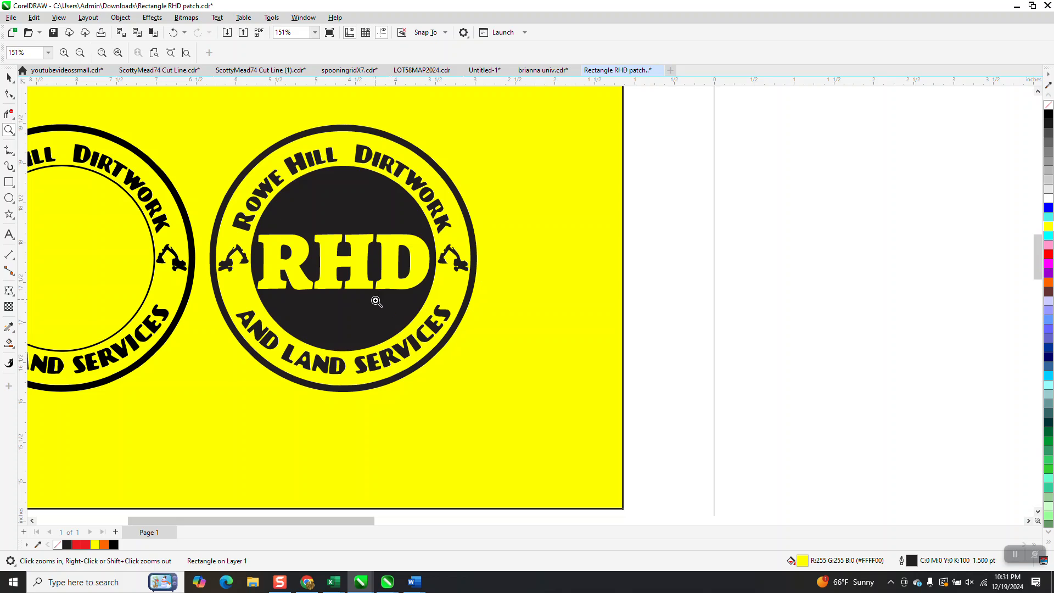
left_click_drag(434, 244, 476, 281)
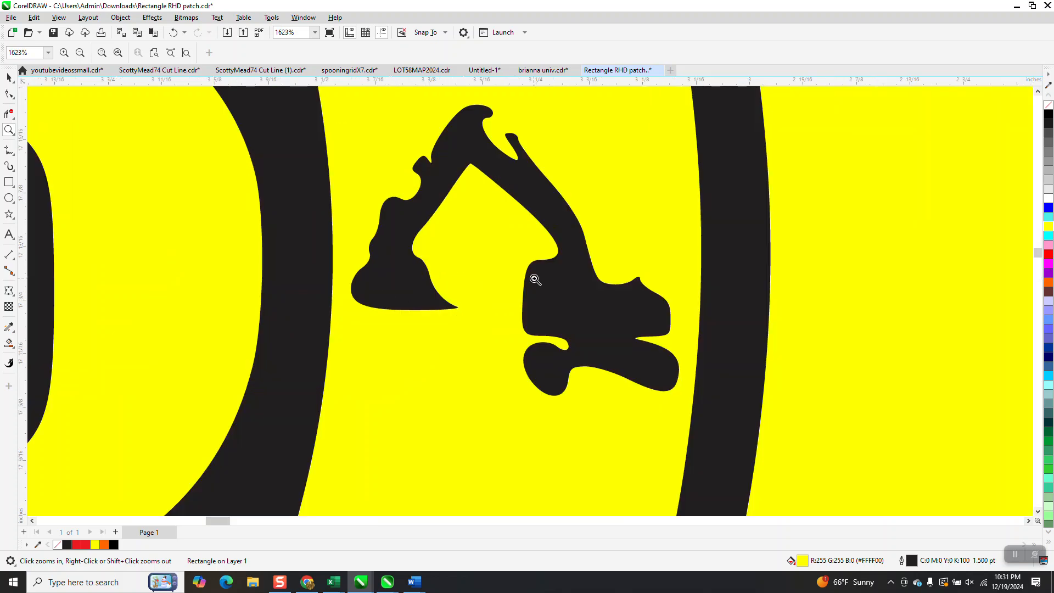
scroll(535, 280, "down", 4)
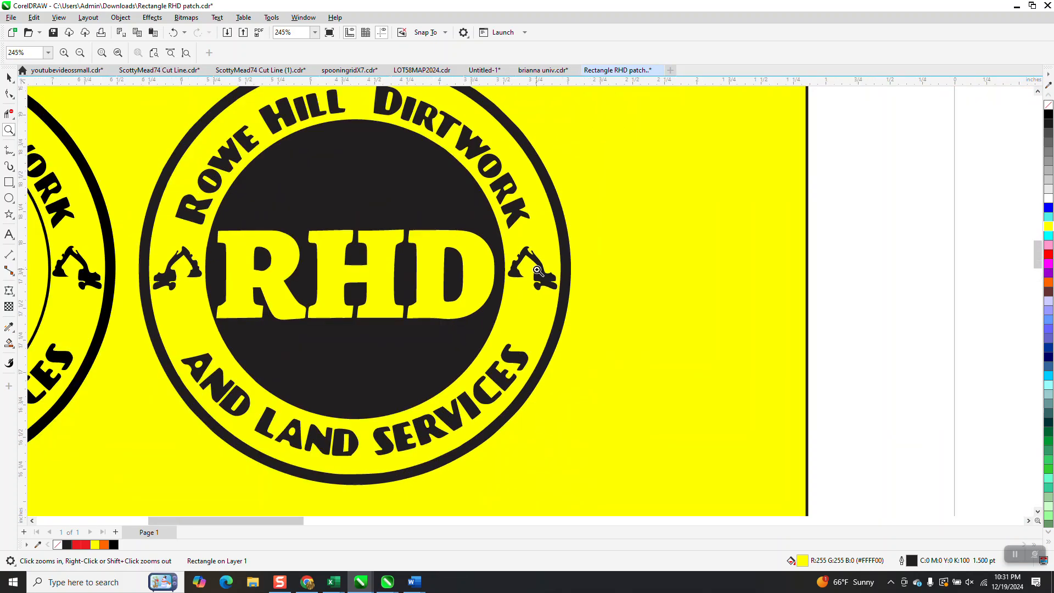
scroll(537, 271, "down", 2)
key("space")
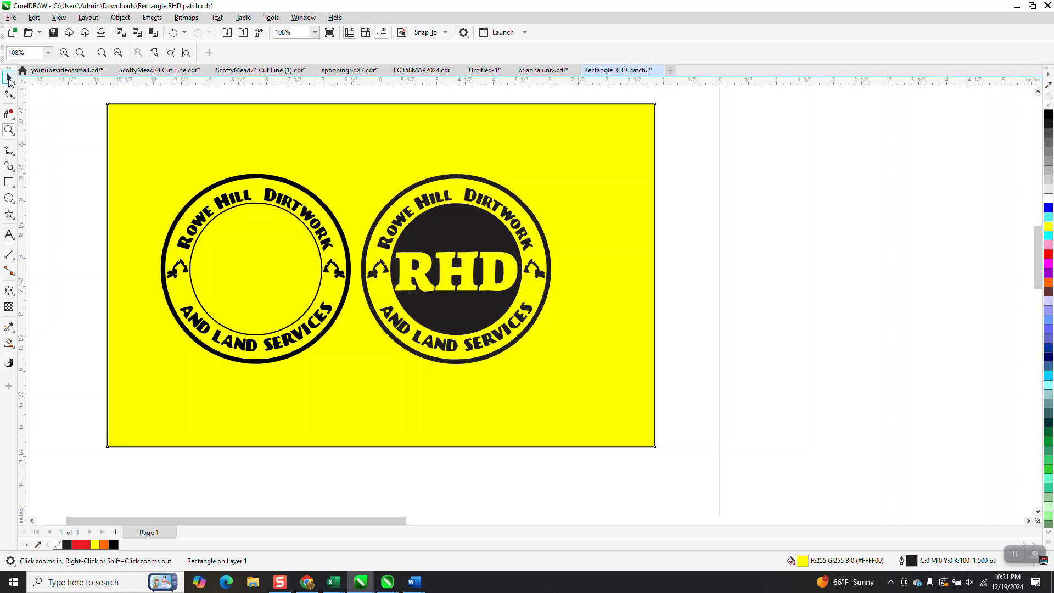
left_click(445, 233)
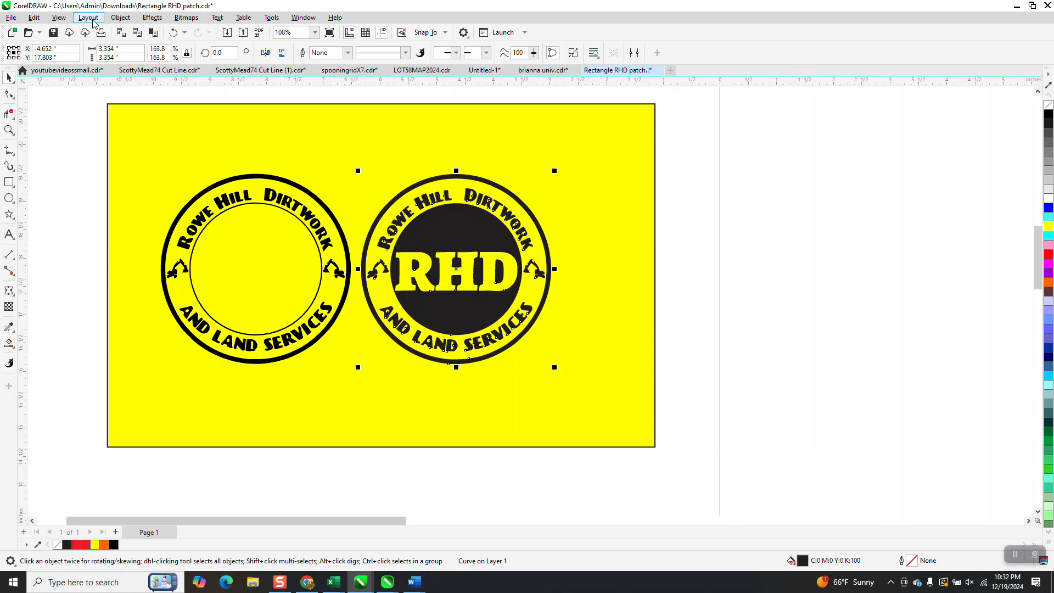
- Break the selected RHD badge curve apart and give all its pieces no fill and a black outline
left_click(58, 18)
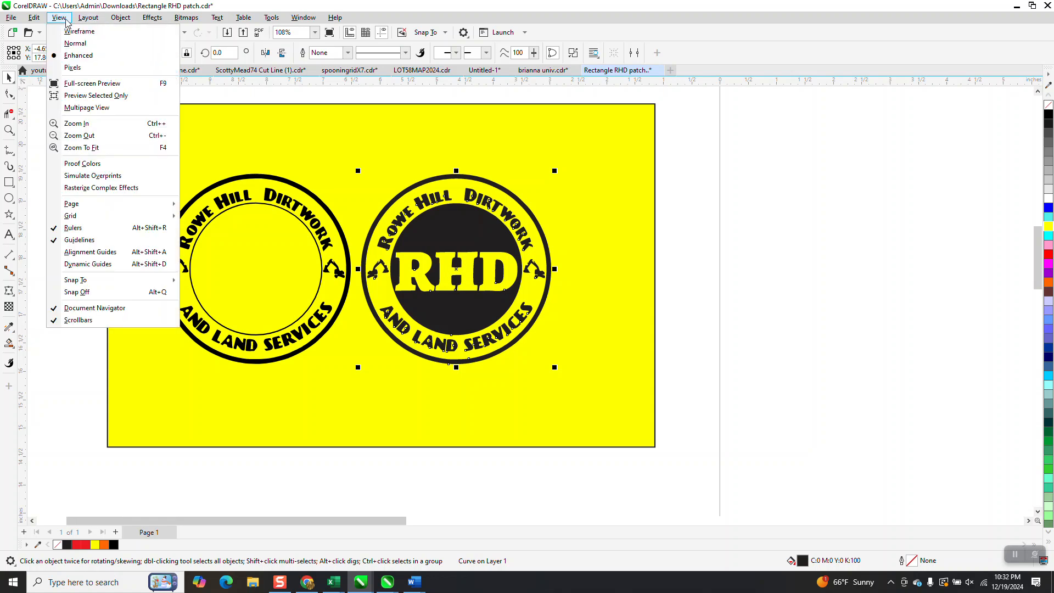
mouse_move(120, 17)
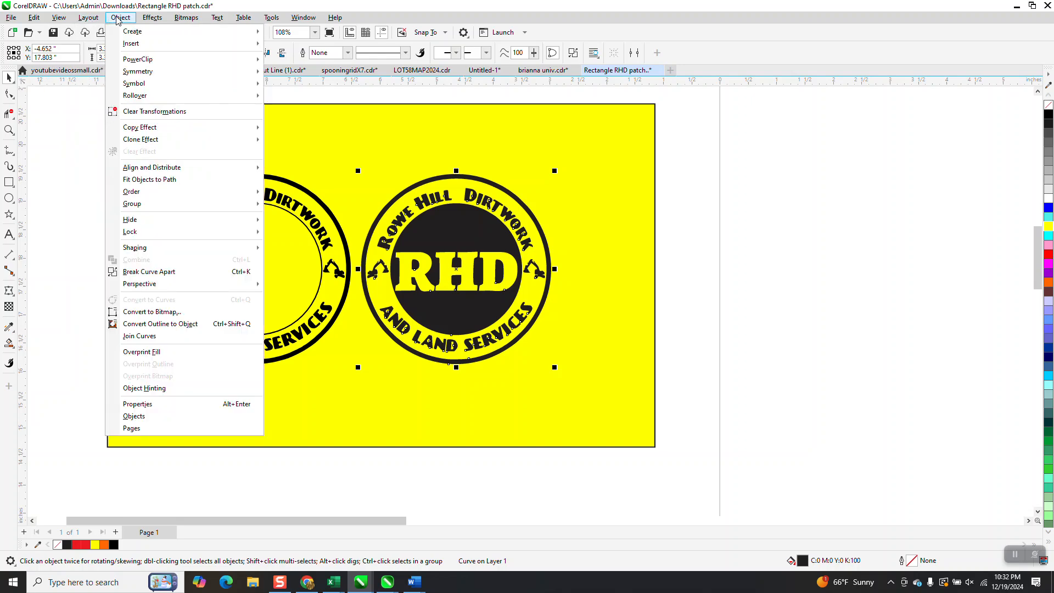
left_click(163, 272)
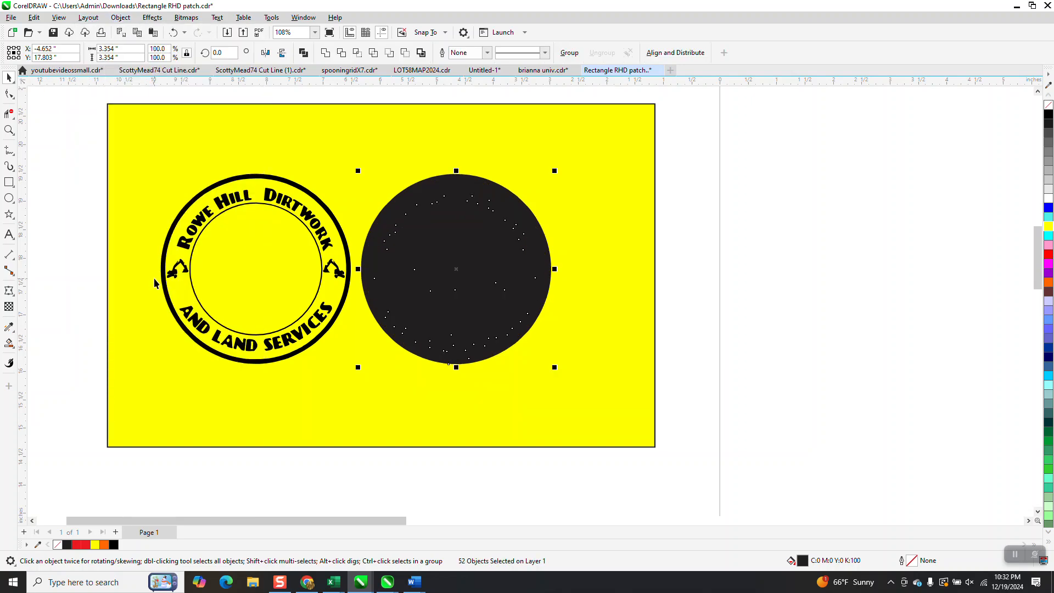
left_click(1049, 105)
right_click(1049, 121)
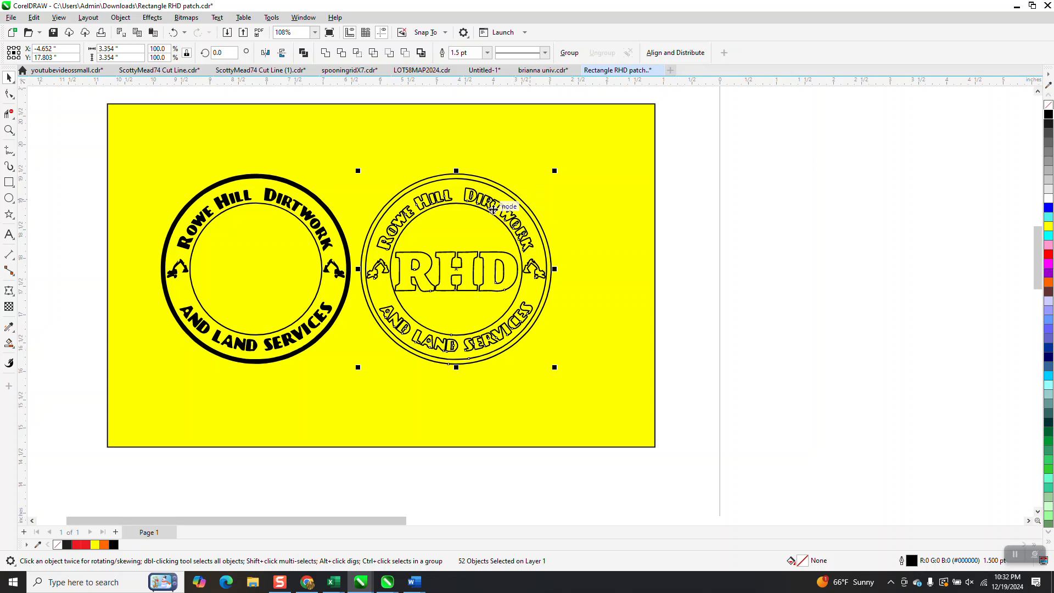
- Delete the outlined RHD letters from the center of the badge with the virtual segment delete tool
left_click(8, 113)
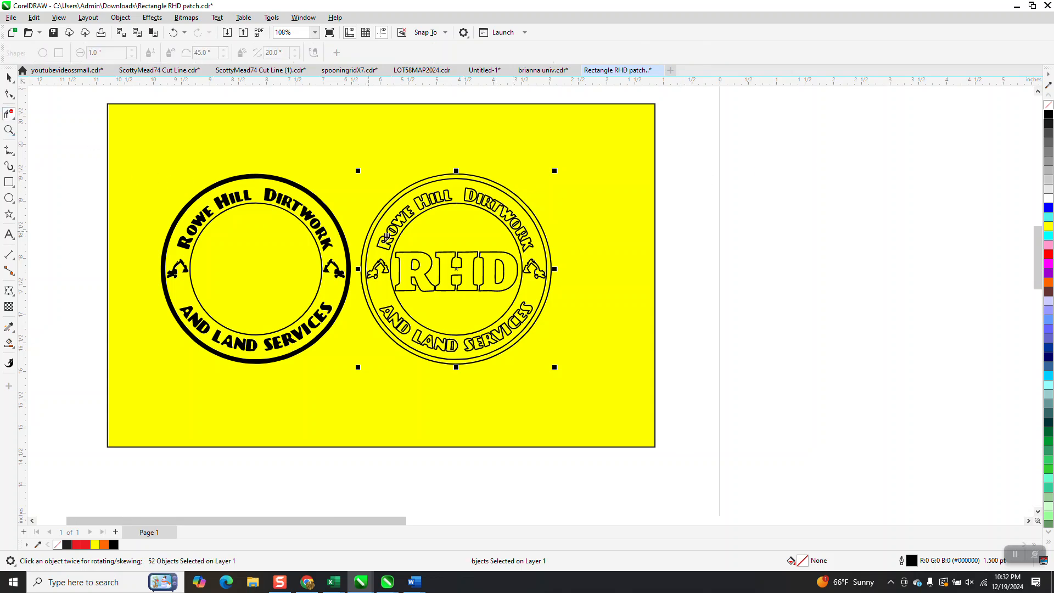
left_click(456, 272)
left_click_drag(493, 268, 488, 270)
left_click(431, 257)
left_click(415, 262)
- Select all remaining outlines of the right badge and set their outline width to Hairline
left_click(9, 78)
left_click_drag(347, 102, 641, 349)
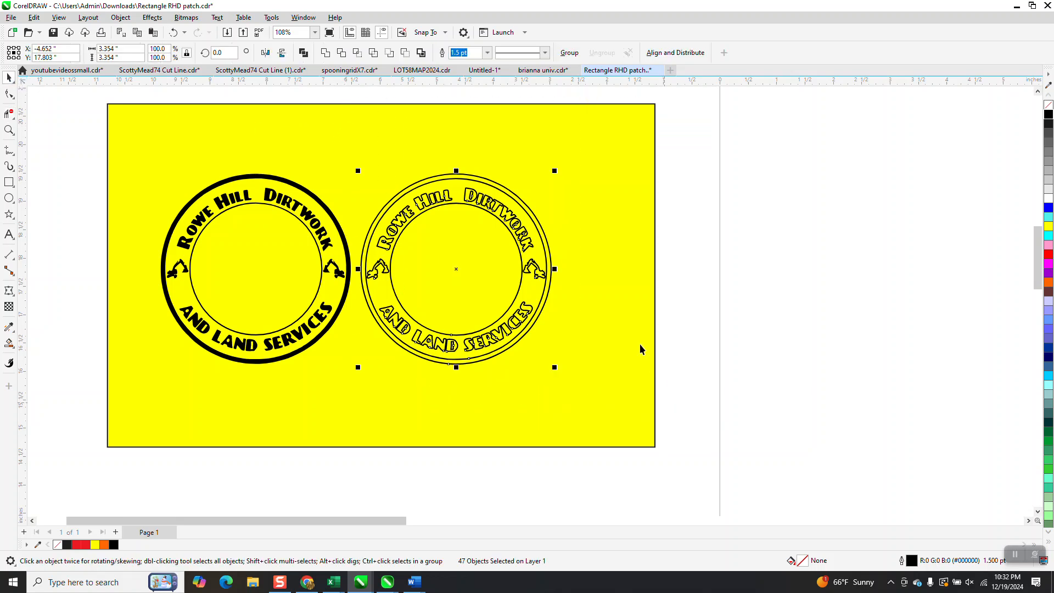
left_click(488, 52)
left_click(464, 67)
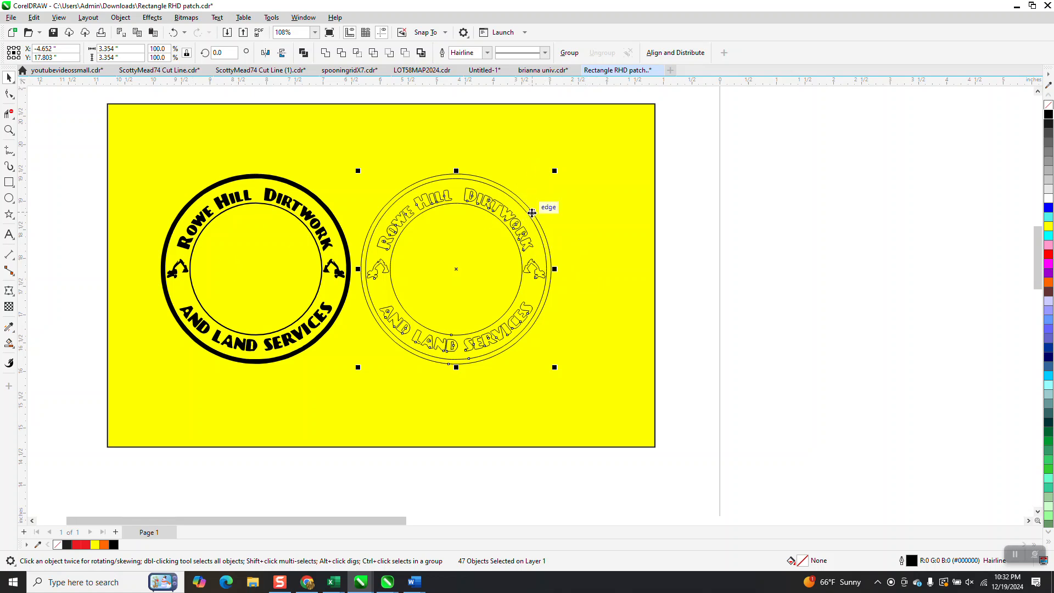
- Try filling the right badge's outermost circle with solid black, and undo the fill
left_click(128, 19)
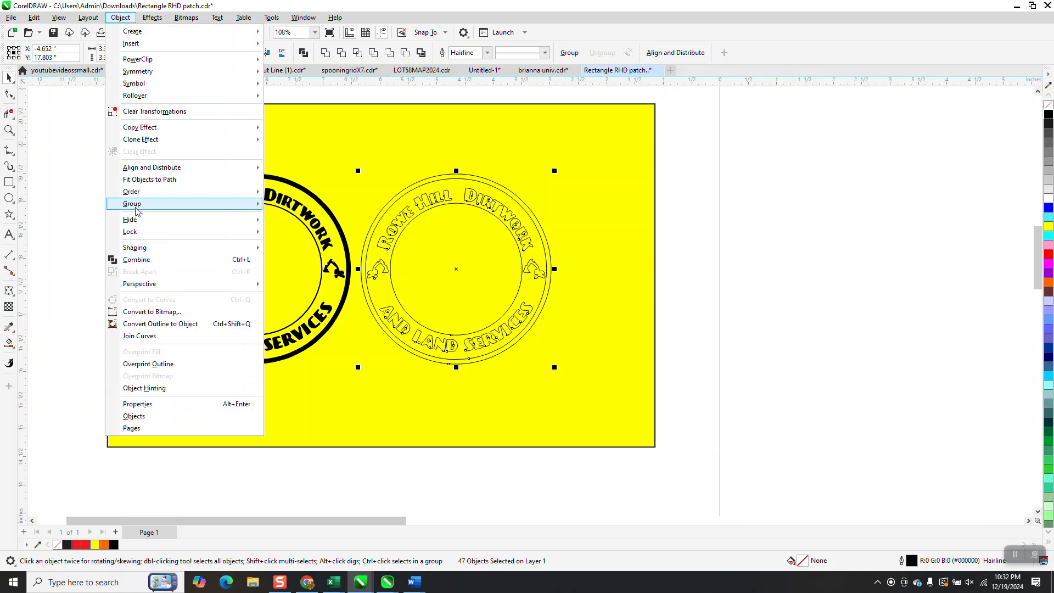
mouse_move(137, 212)
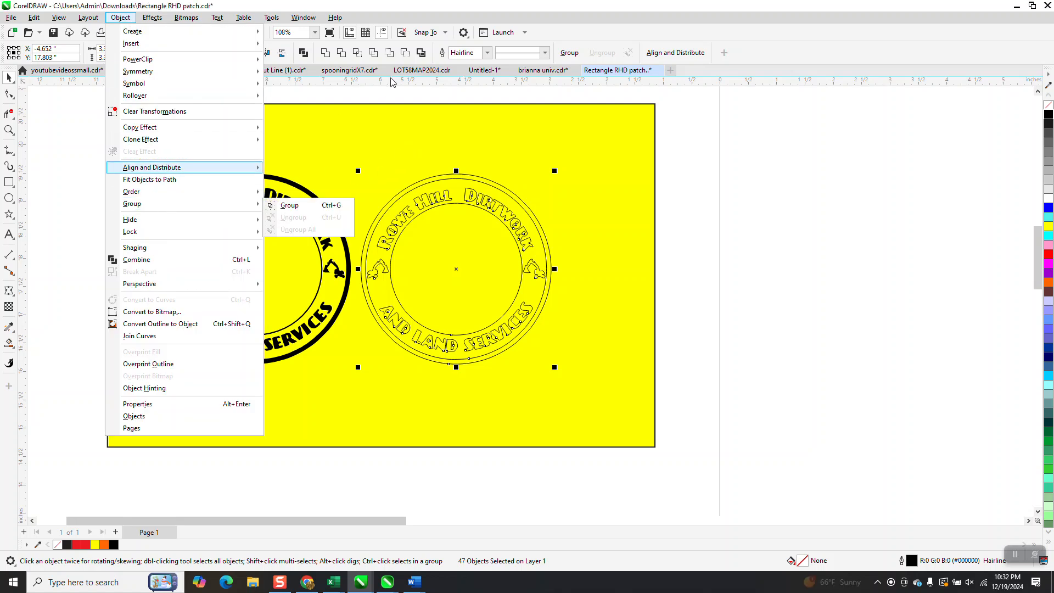
left_click(398, 91)
left_click(477, 178)
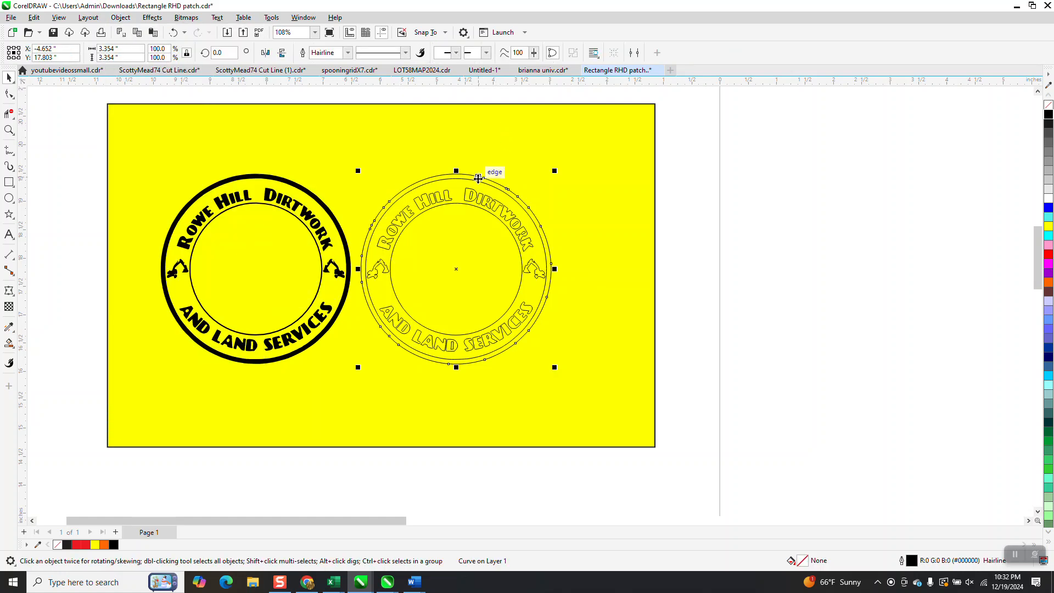
left_click(1049, 114)
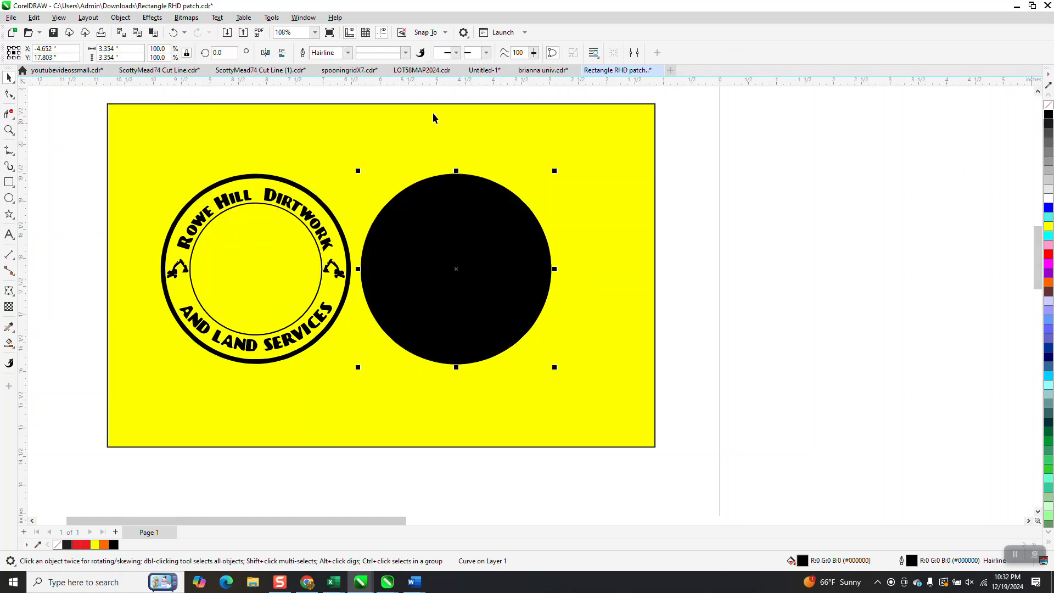
left_click(173, 32)
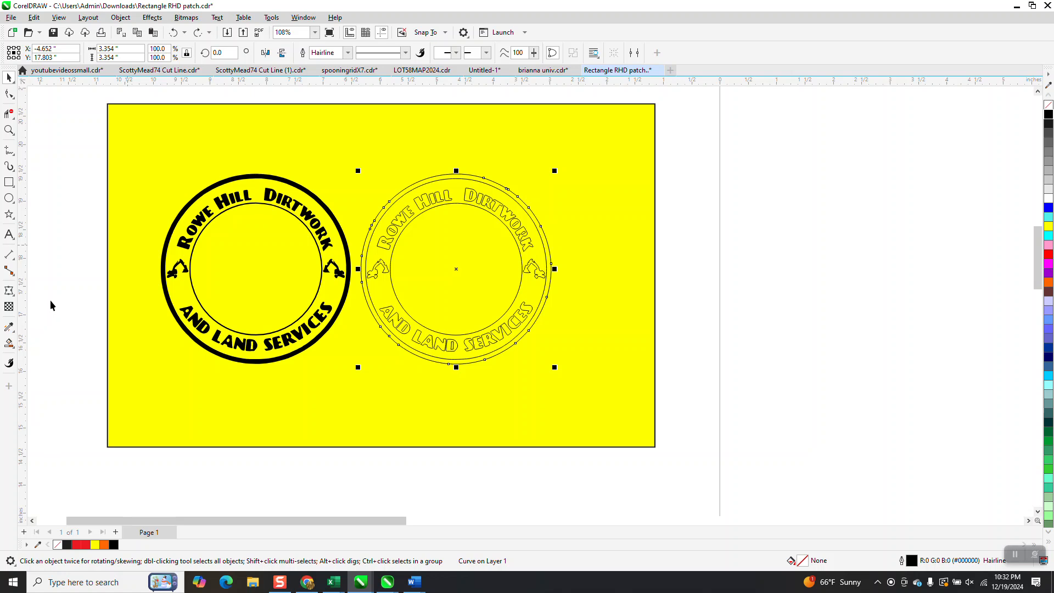
- Smart Fill the band between the two outermost circles with black and no outline, and move the resulting ring down 4 inches
left_click(11, 351)
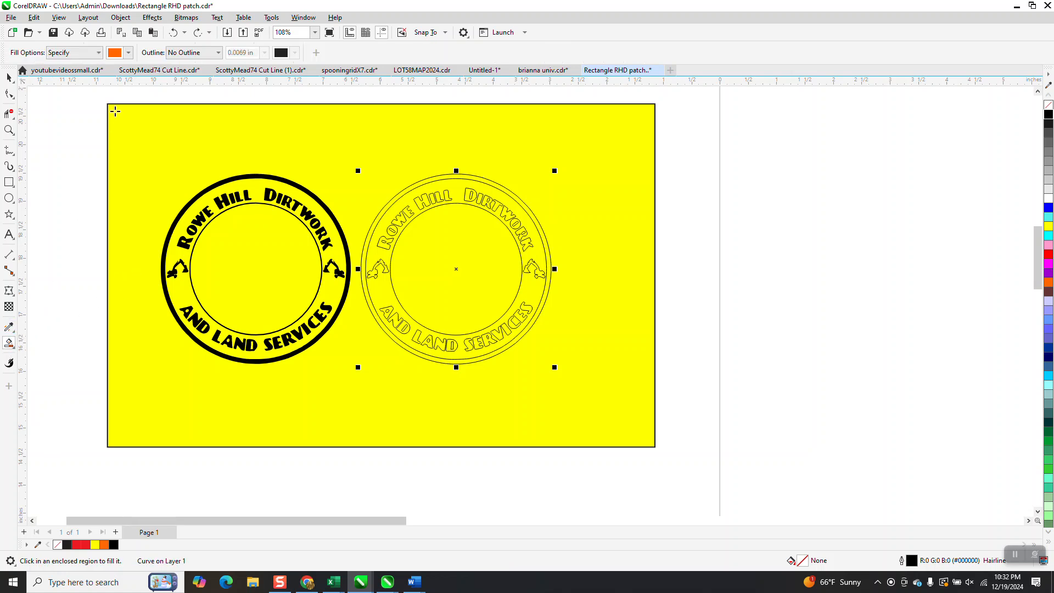
left_click(128, 52)
left_click(122, 108)
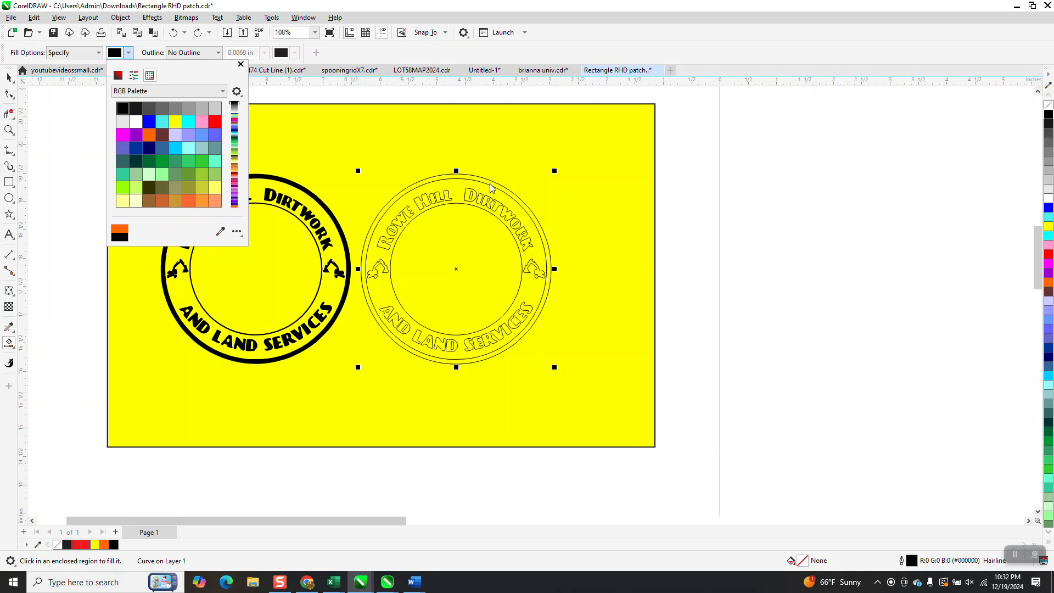
left_click(491, 182)
left_click(490, 182)
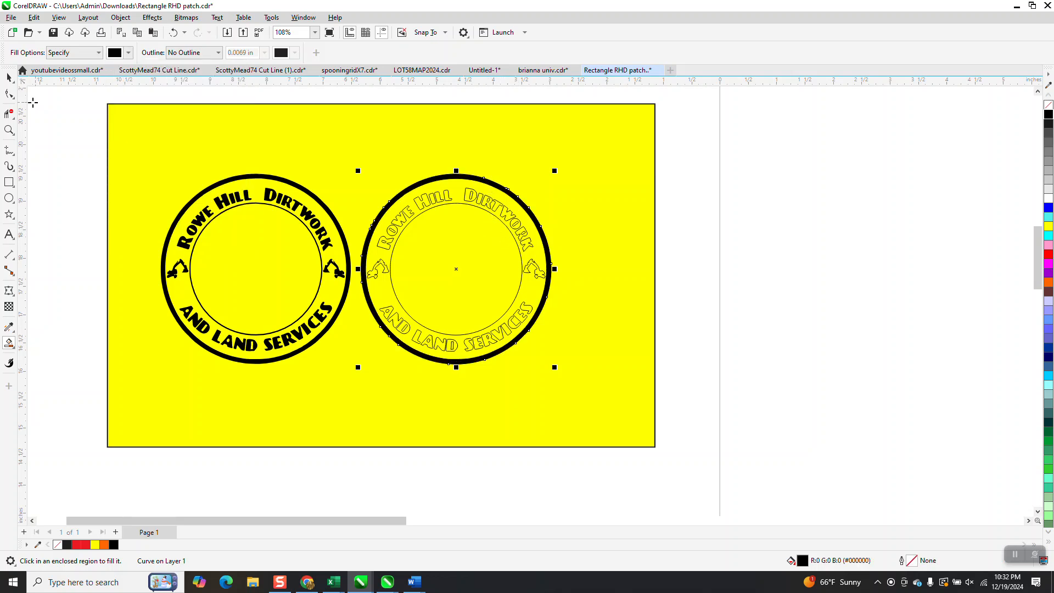
left_click(9, 78)
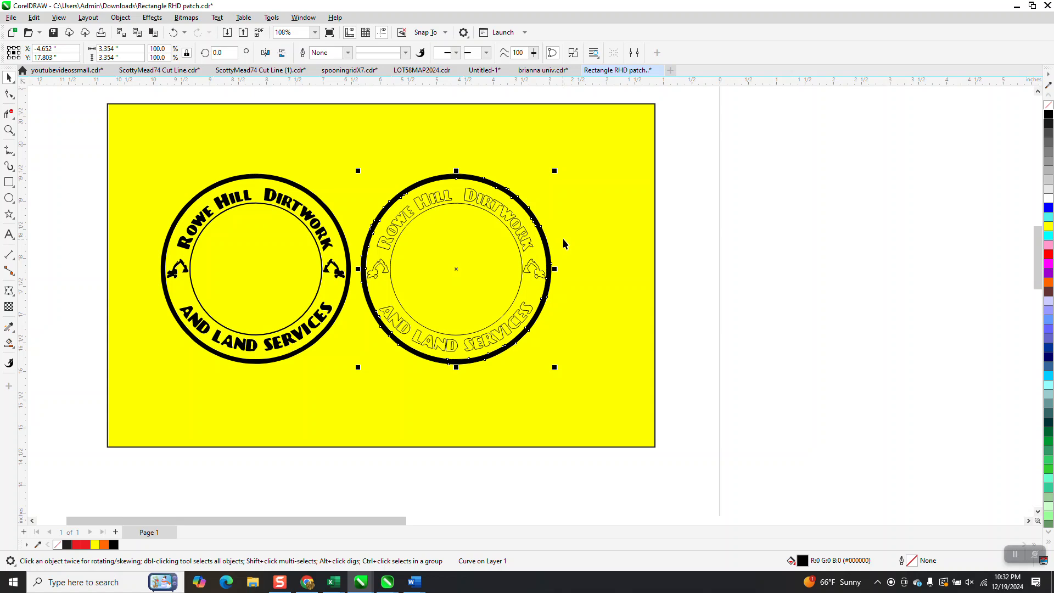
key("Down")
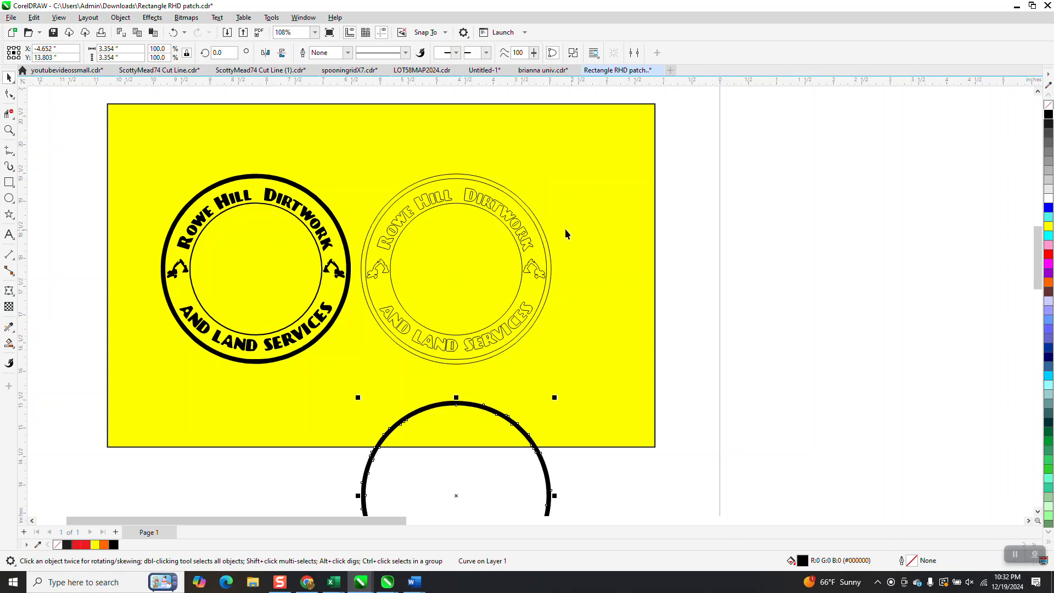
- Delete the right badge's outermost hairline circle and the yellow background rectangle
left_click(545, 237)
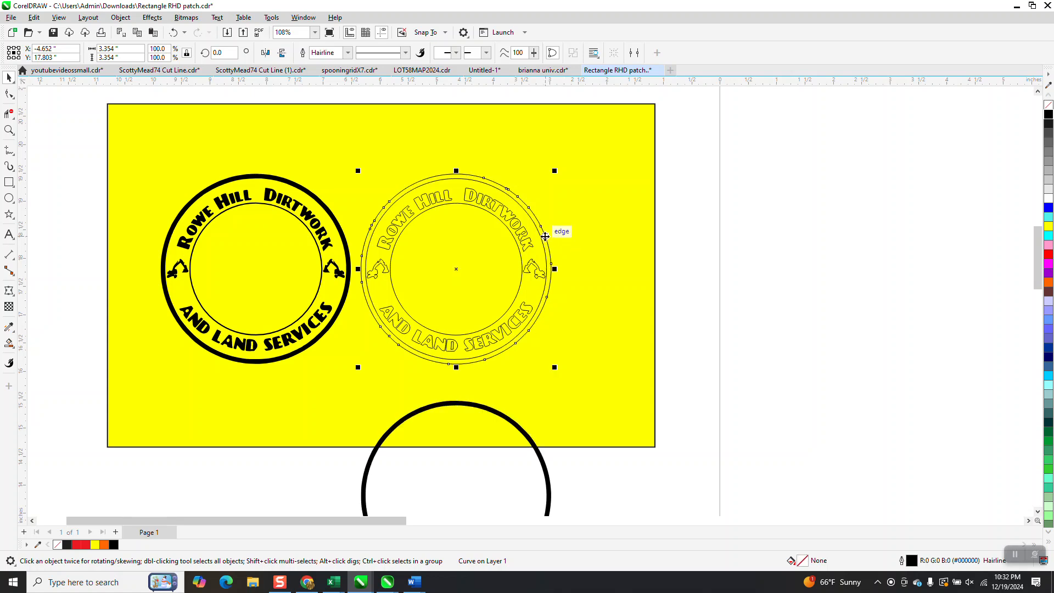
key("Escape")
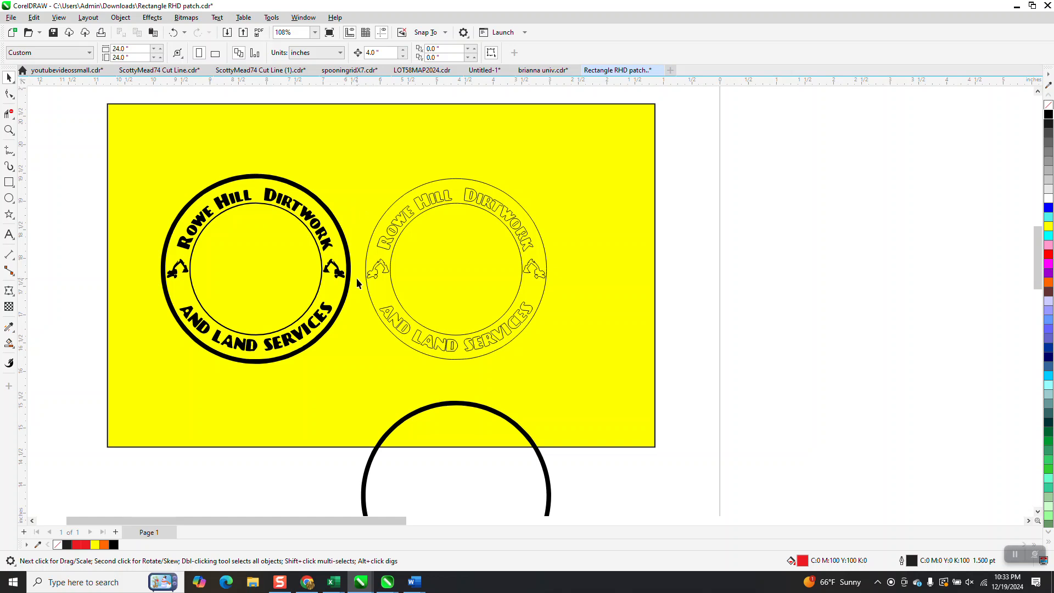
mouse_move(365, 209)
left_mouse_down()
mouse_move(478, 313)
mouse_move(365, 219)
left_mouse_up()
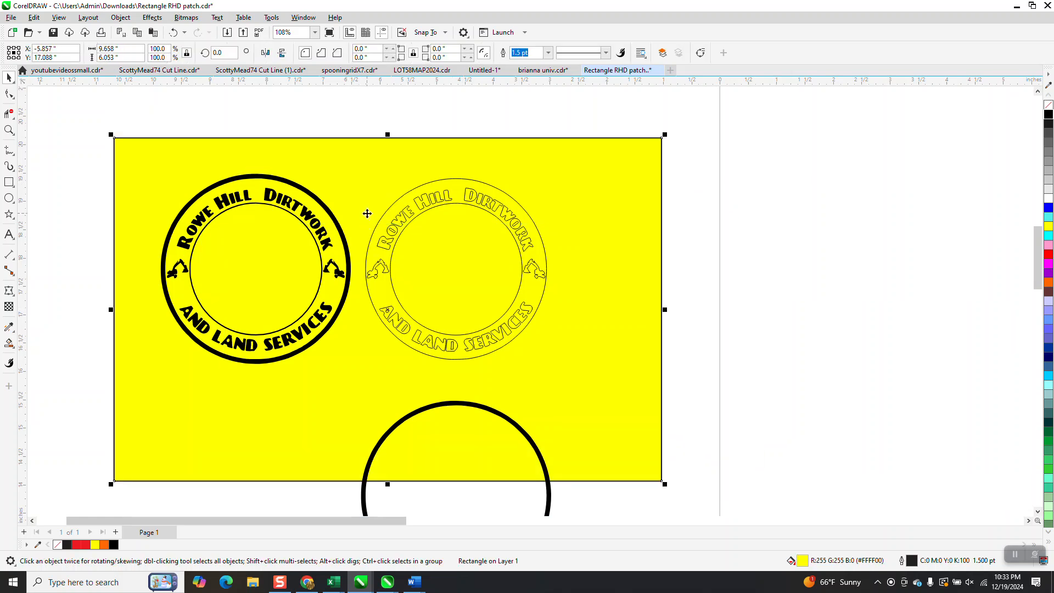
key("Delete")
- Try filling all the remaining hairline pieces of the right badge with black at once, and undo the fill
left_click_drag(359, 154, 361, 192)
left_click_drag(384, 278, 568, 365)
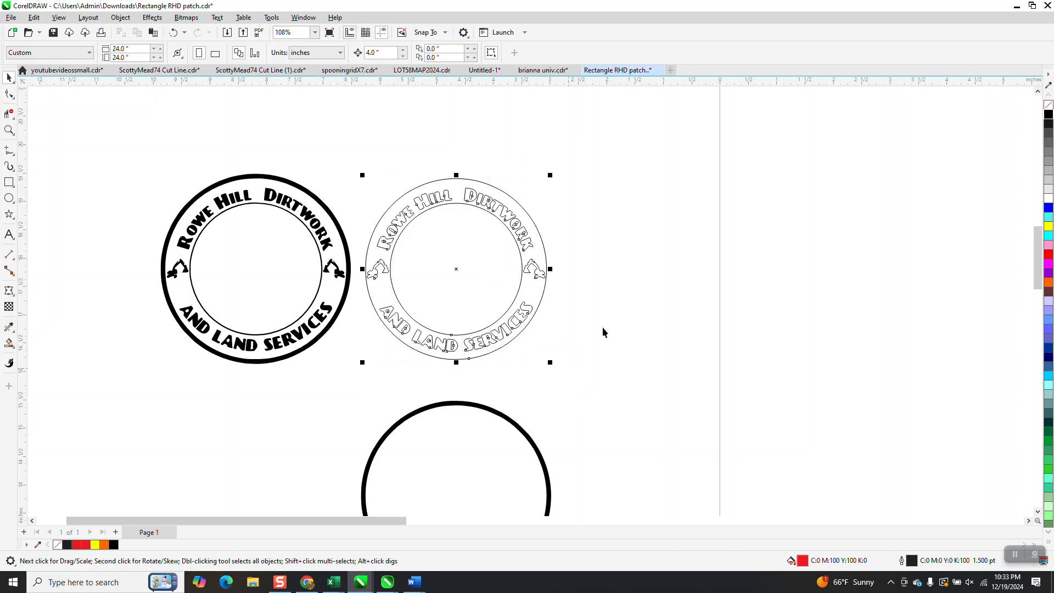
left_click(1049, 112)
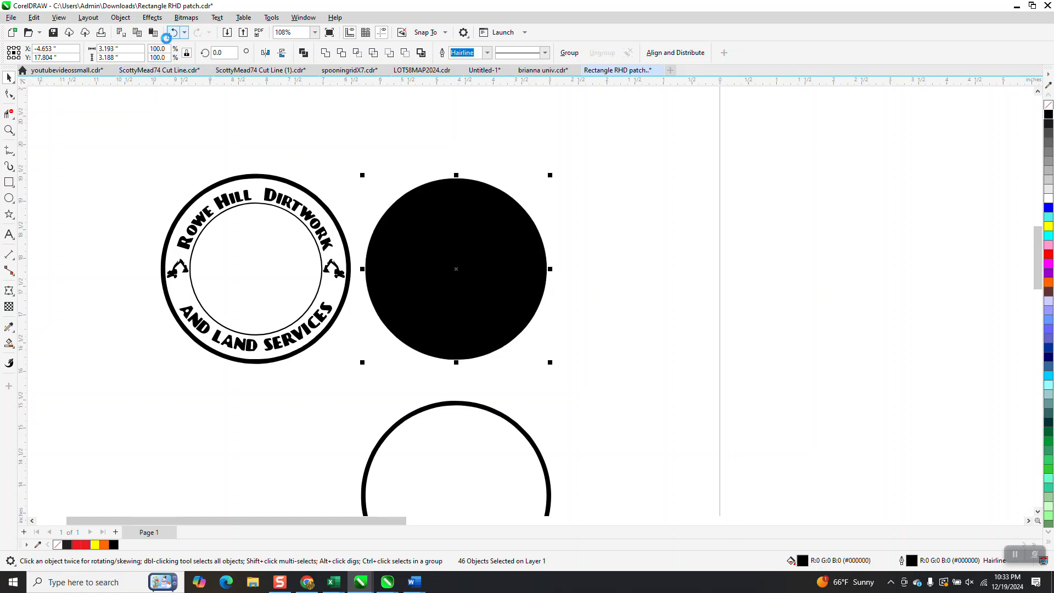
left_click(174, 32)
left_click(293, 102)
- Move both hairline circles of the right badge down 4 inches, away from the lettering
left_click(450, 179)
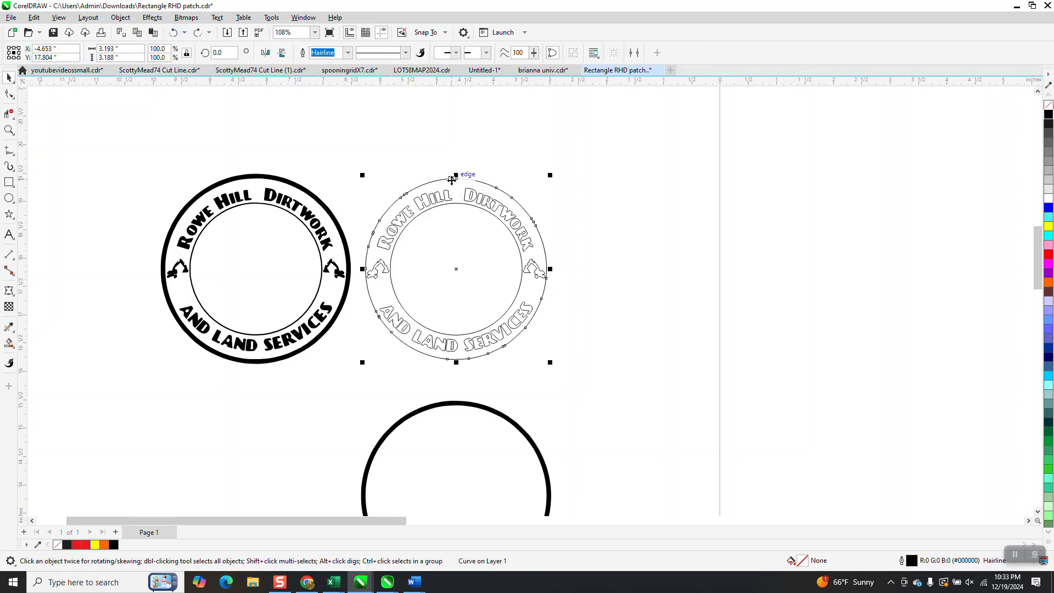
key("Down")
left_click(470, 206)
key("Down")
- Select the outlined lettering and excavator shapes of the right badge and fill them with black
left_click_drag(367, 163, 418, 340)
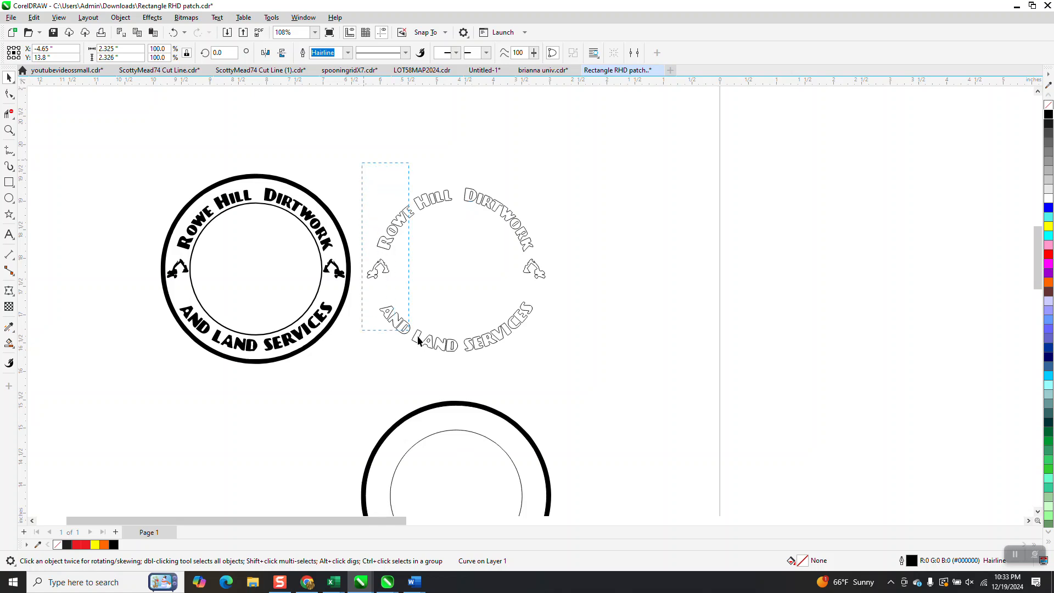
left_click_drag(594, 371, 594, 372)
left_click(1049, 114)
- Move the thick black ring up 4 inches so it surrounds the filled lettering
scroll(533, 329, "down", 2)
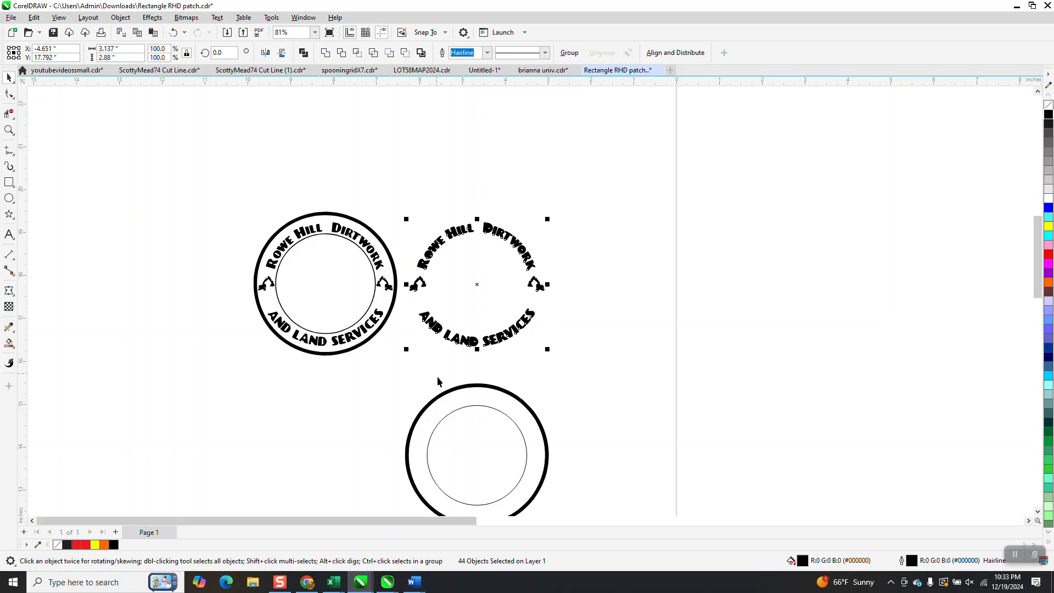
left_click(475, 386)
key("Up")
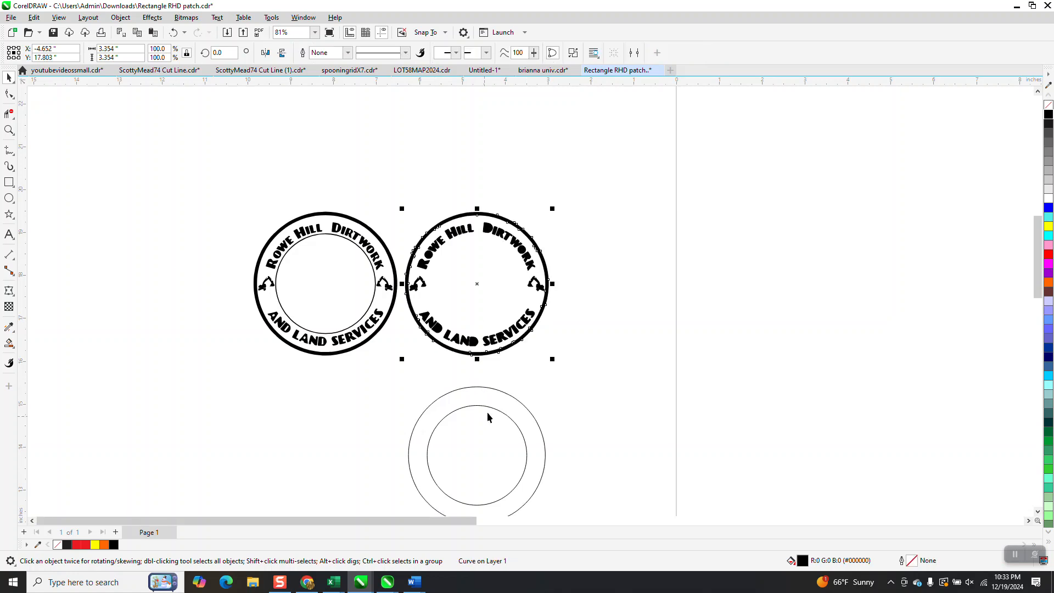
- Move the larger hairline circle up 4 inches and 4 inches to the right, and the smaller one up inside the lettering
left_click(493, 410)
key("Up")
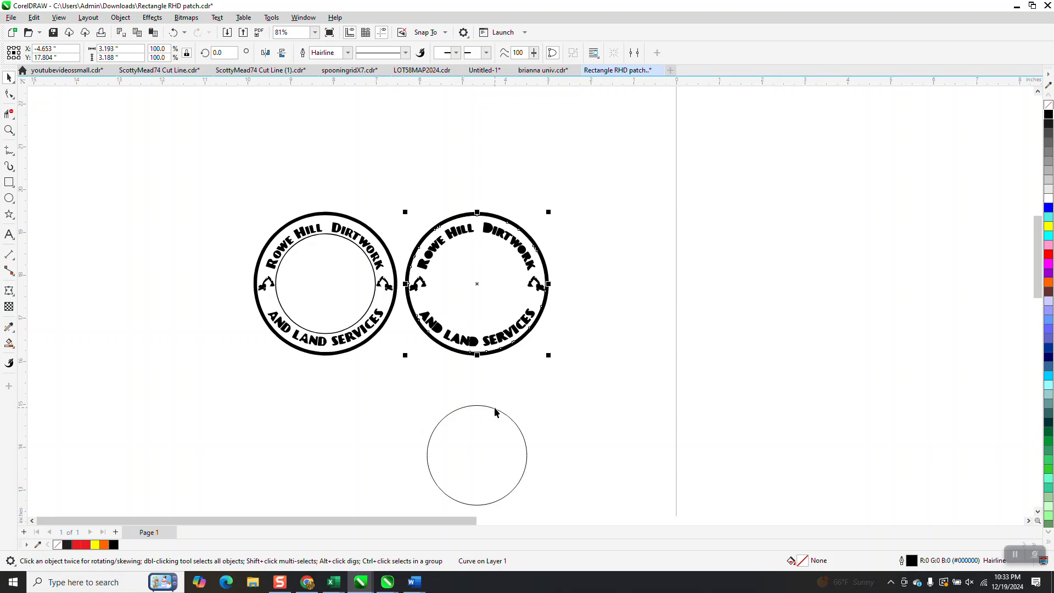
key("Right")
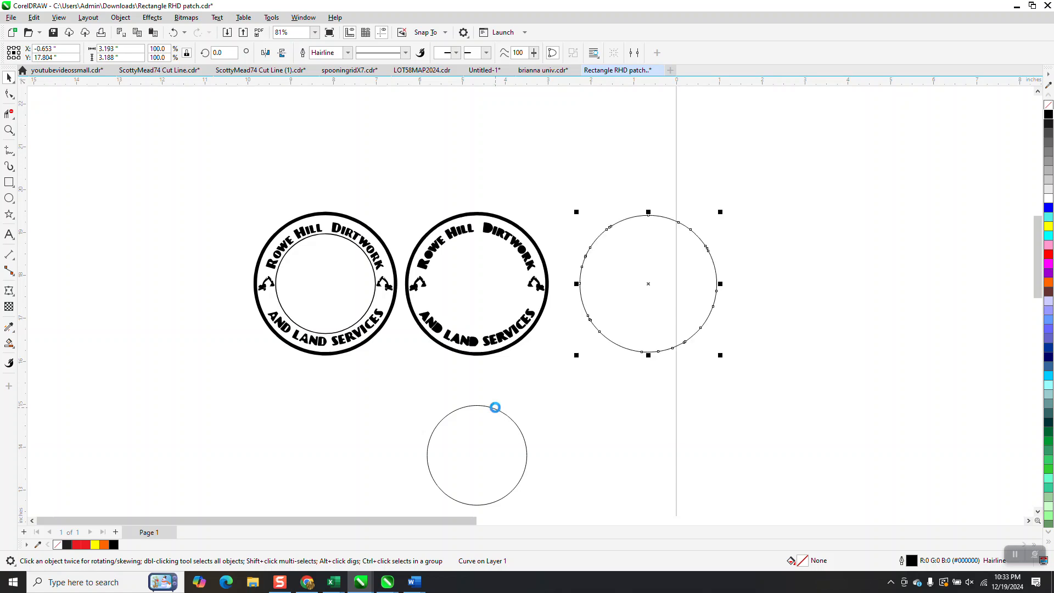
left_click(496, 412)
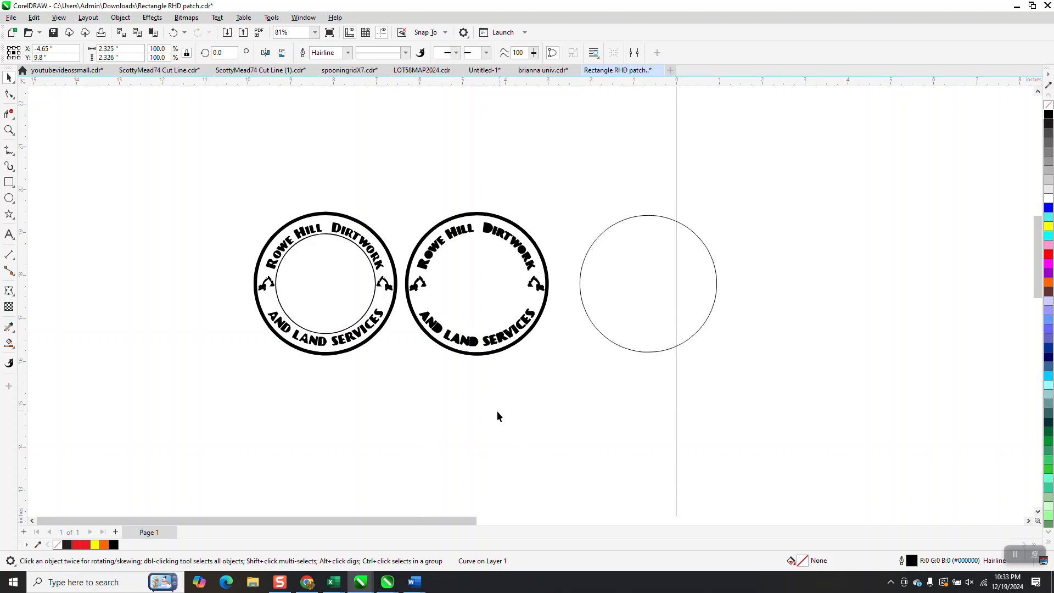
key("Up")
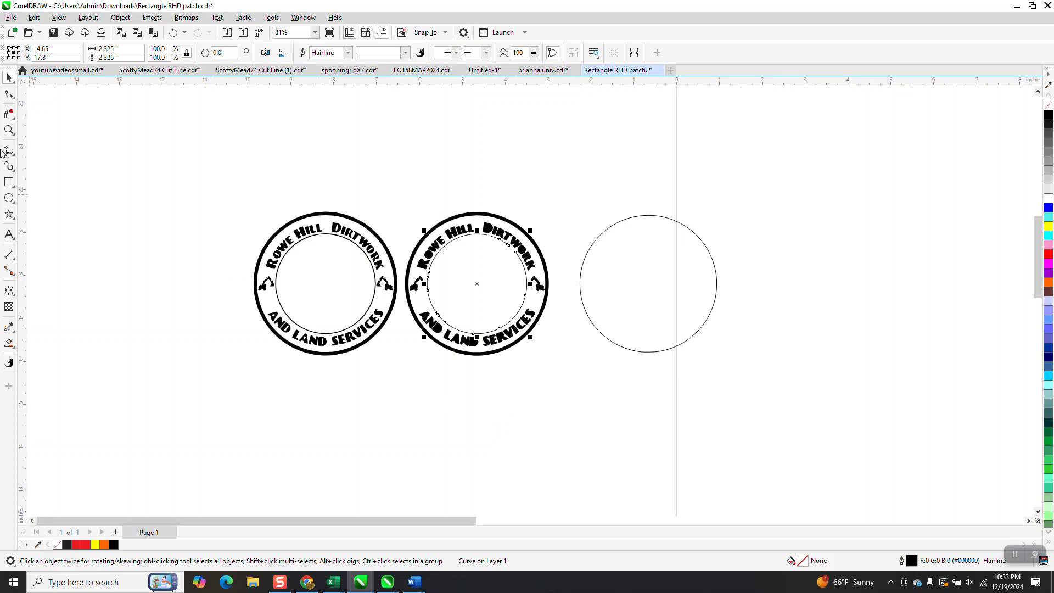
- Inspect the rebuilt badge's black lettering up close, and select the badge together with the separate hairline circle
left_click(9, 130)
left_click_drag(424, 210, 549, 279)
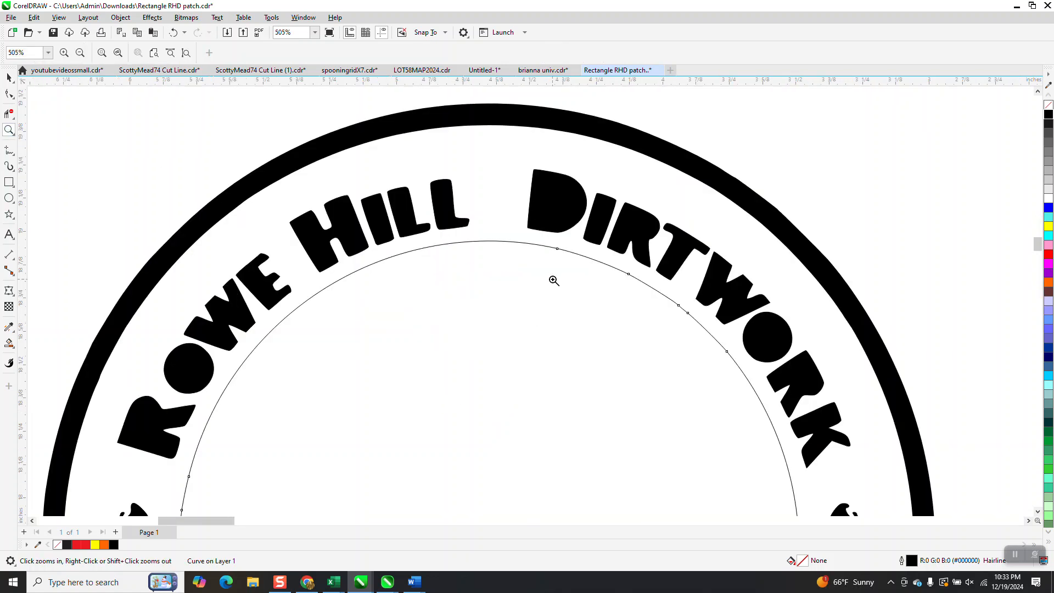
scroll(554, 280, "down", 6)
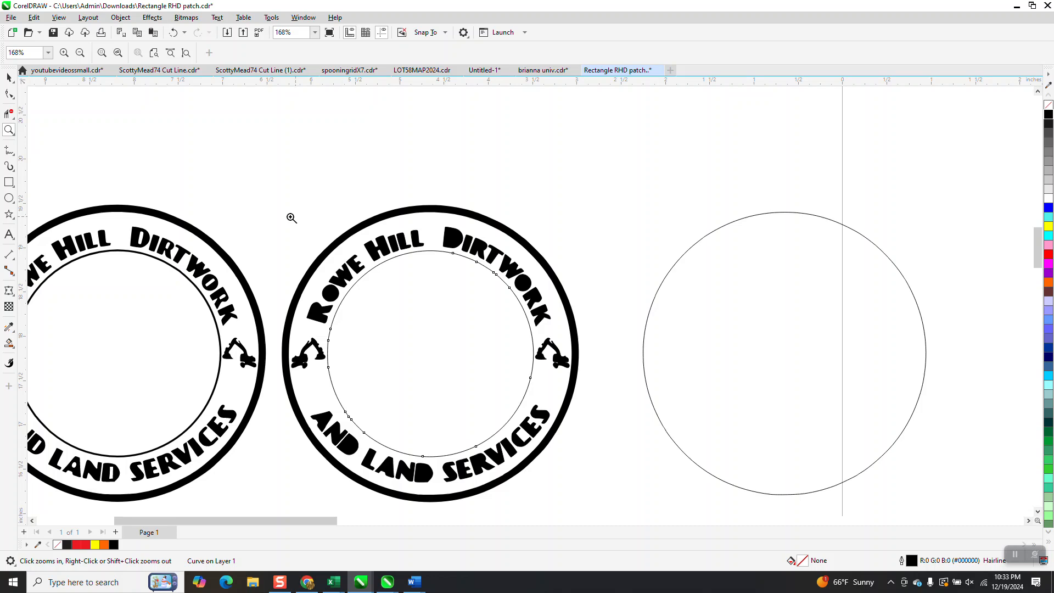
left_click(9, 77)
scroll(308, 213, "down", 1)
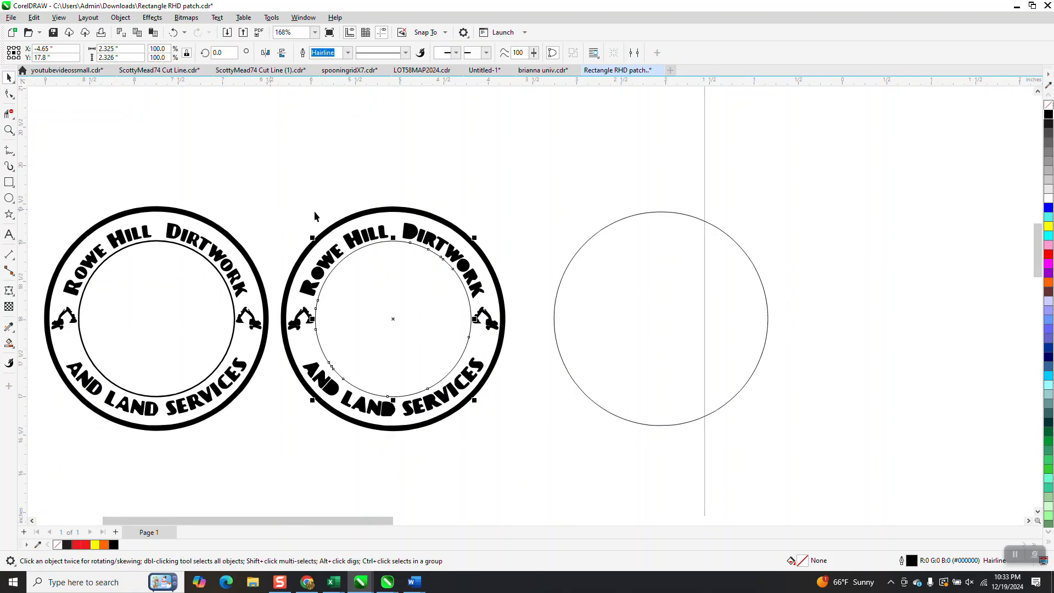
scroll(308, 214, "down", 2)
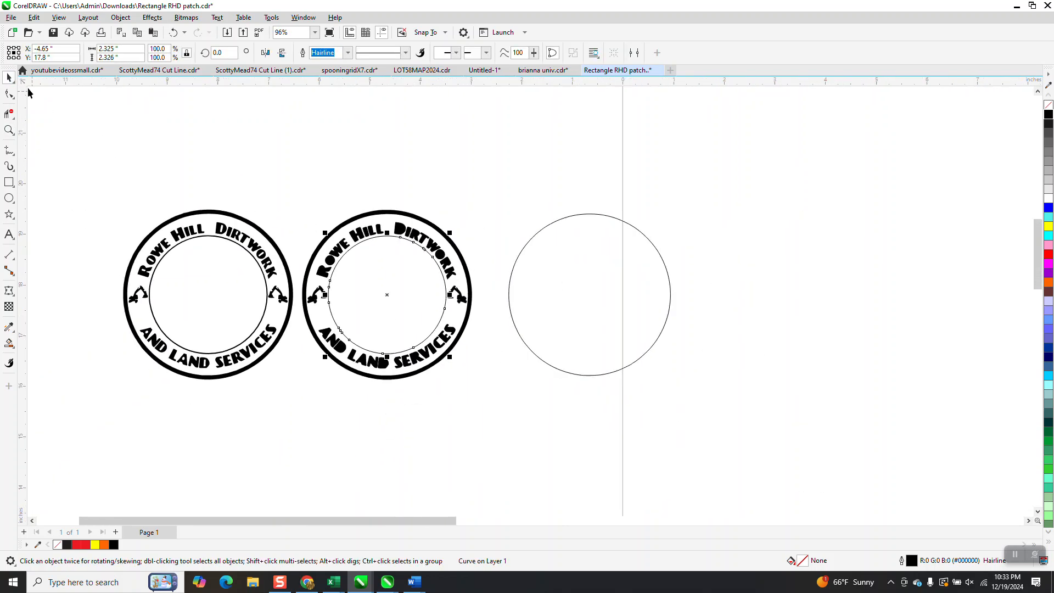
left_click_drag(294, 206, 731, 383)
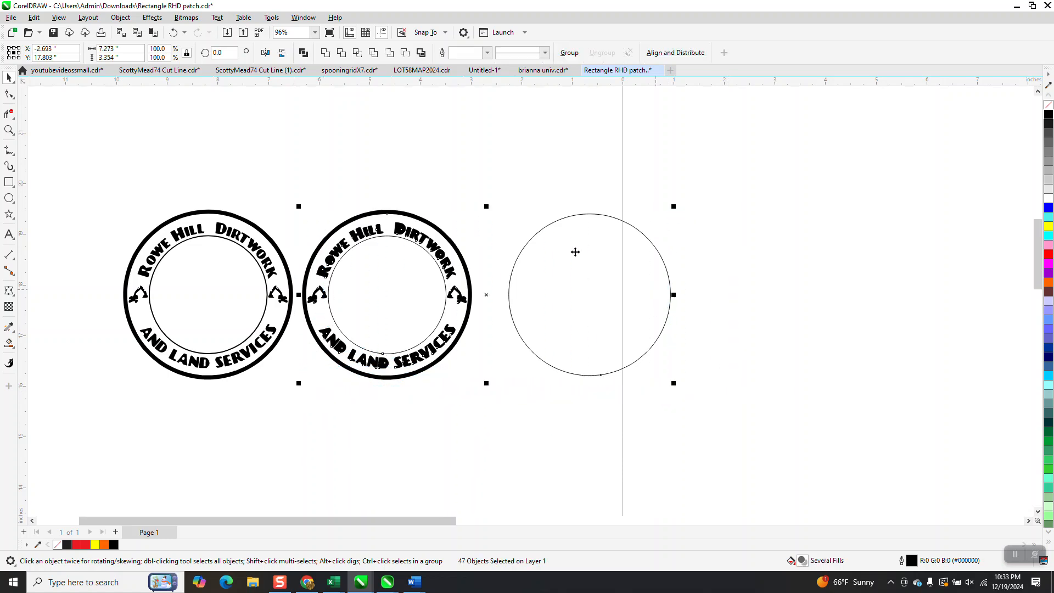
- Undo the badge edits back until the right badge is a single black curve with its RHD center
left_click(174, 31)
left_click(173, 32)
left_click(174, 33)
left_click(173, 33)
left_click(174, 32)
left_click(173, 33)
left_click(174, 33)
left_click(174, 33)
left_click(173, 33)
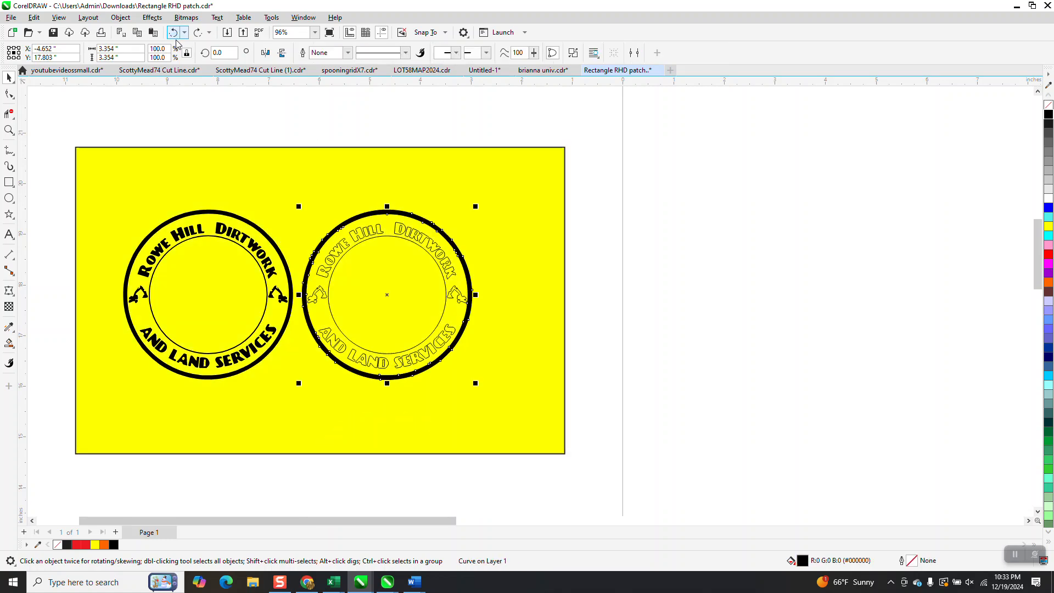
left_click(173, 33)
left_click(174, 33)
left_click(173, 33)
left_click(174, 33)
left_click(174, 33)
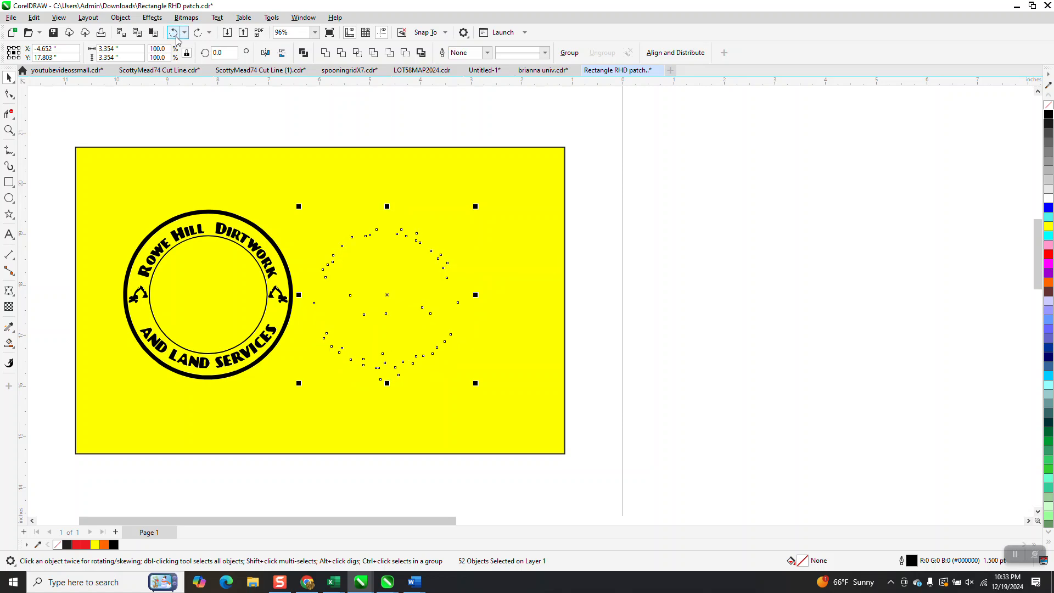
left_click(174, 33)
left_click(173, 33)
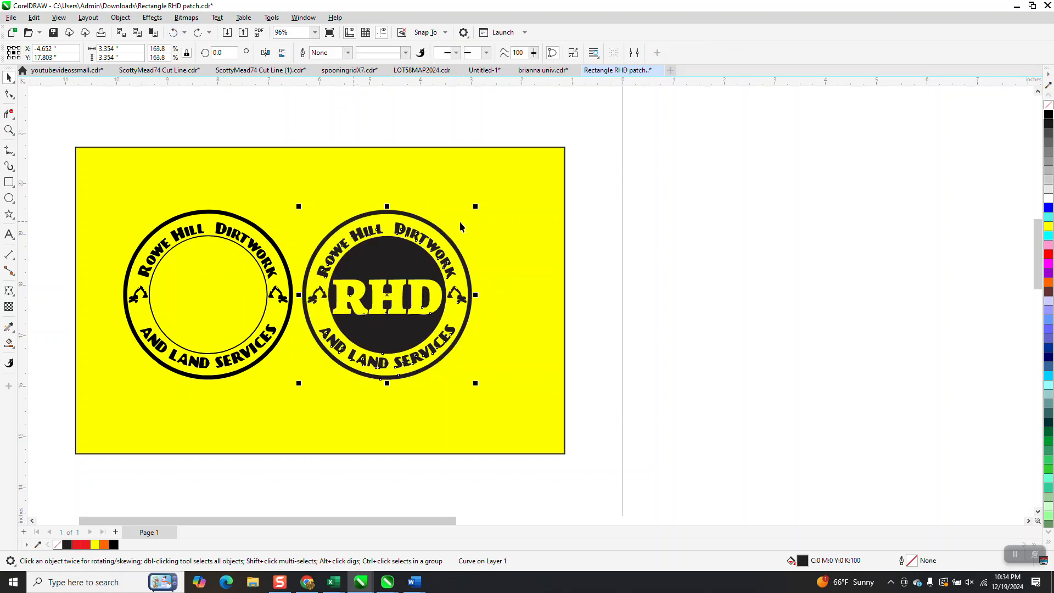
- Delete the yellow background rectangle behind the two badges
left_click(565, 273)
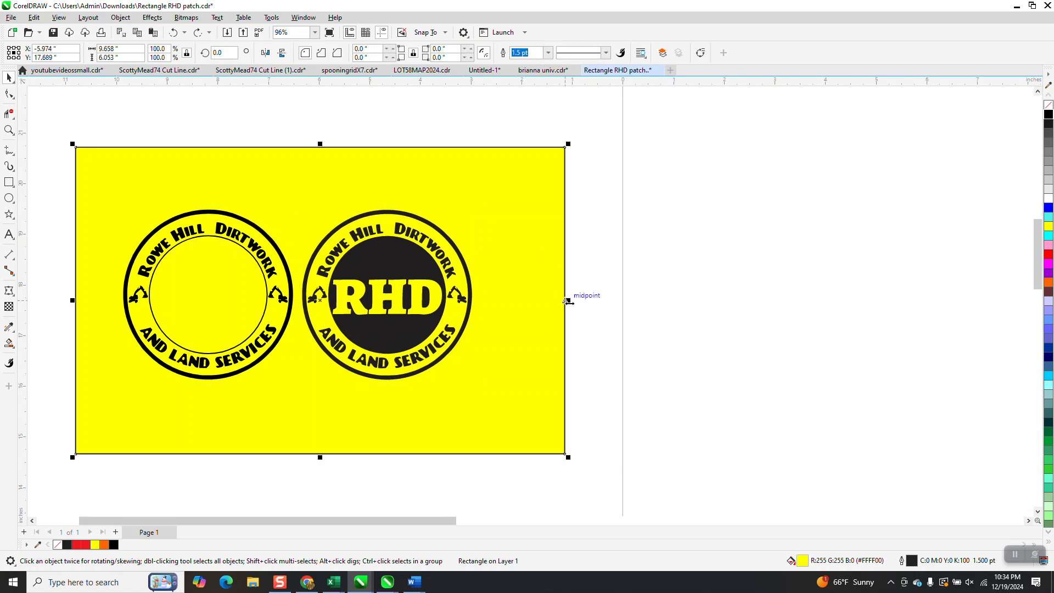
key("Delete")
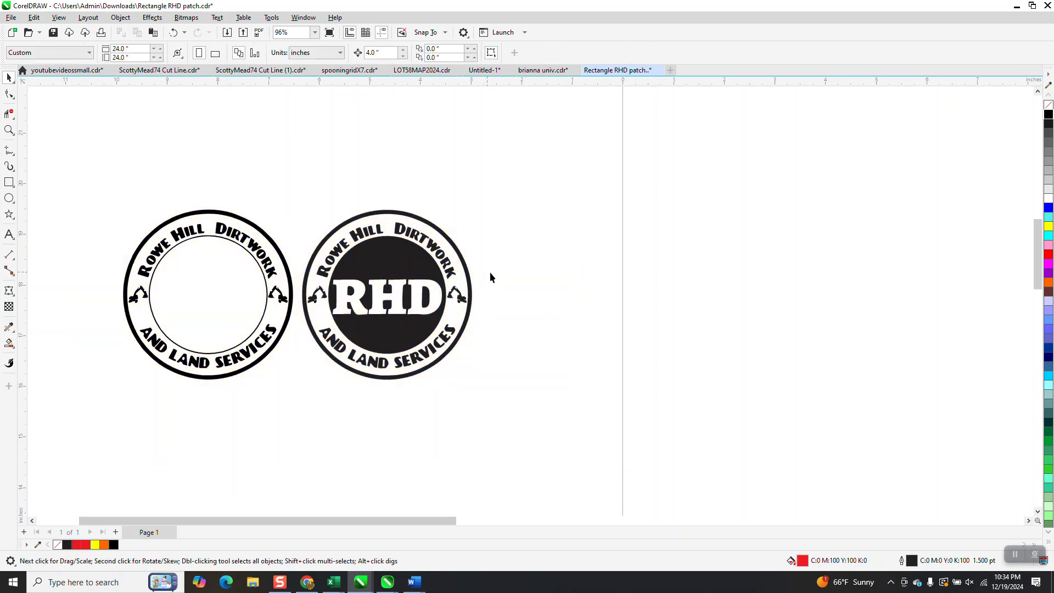
left_click(457, 255)
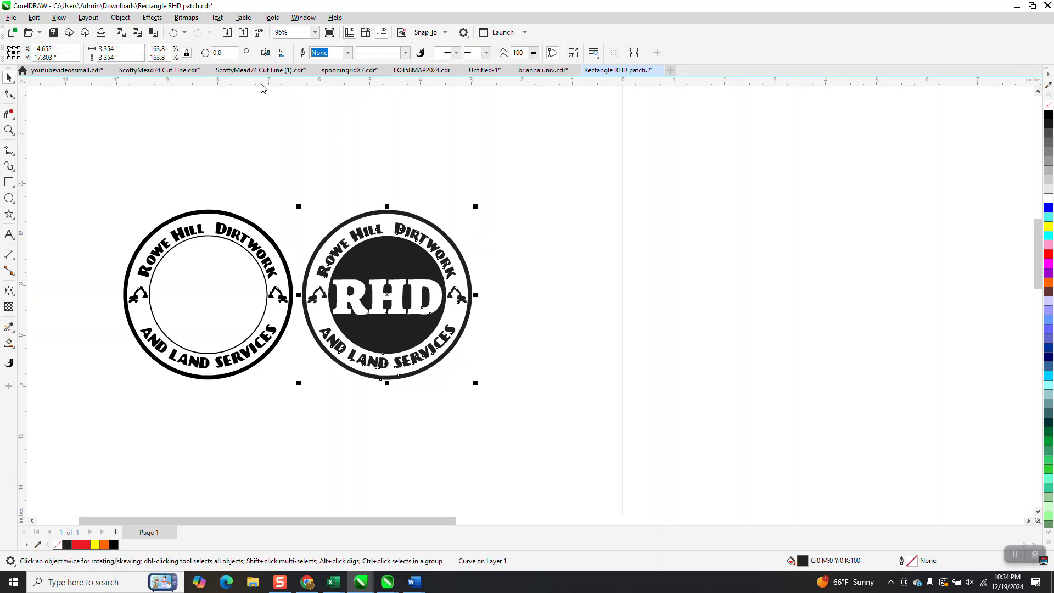
left_click(378, 107)
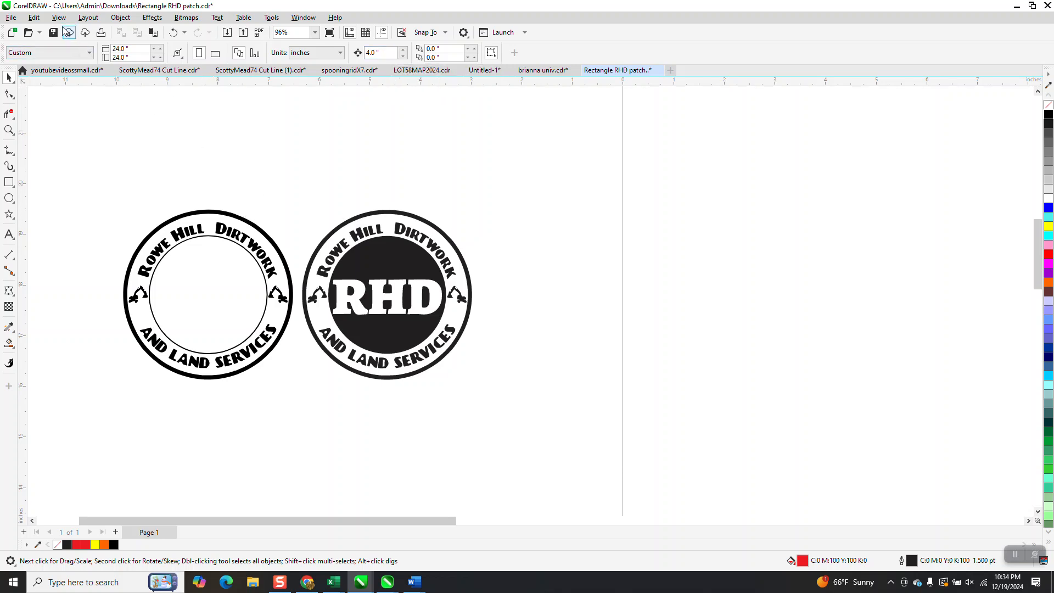
- Break the RHD badge curve apart, and undo the break
double_click(396, 258)
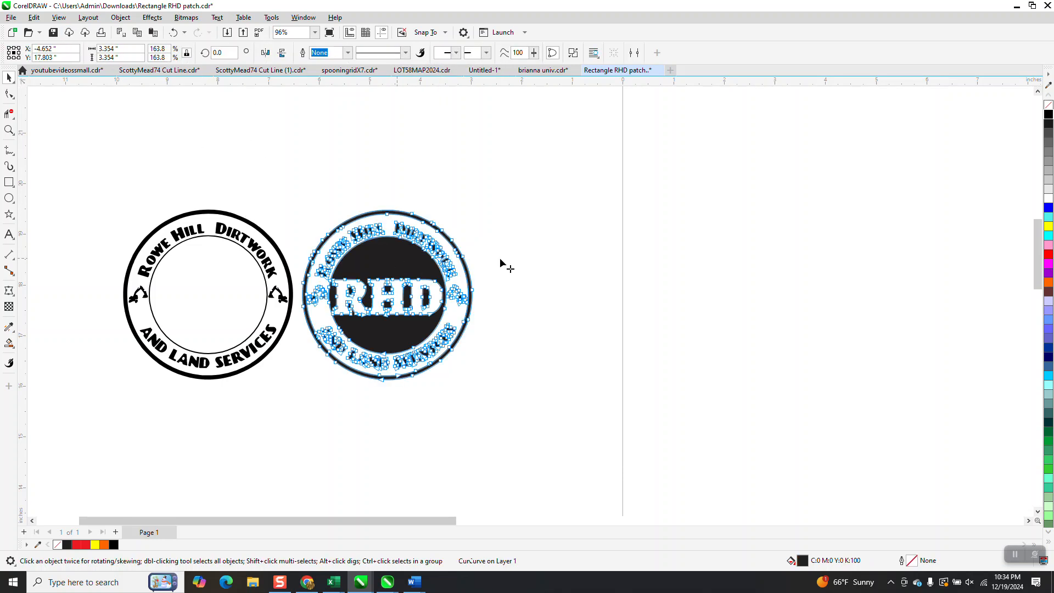
left_click(9, 78)
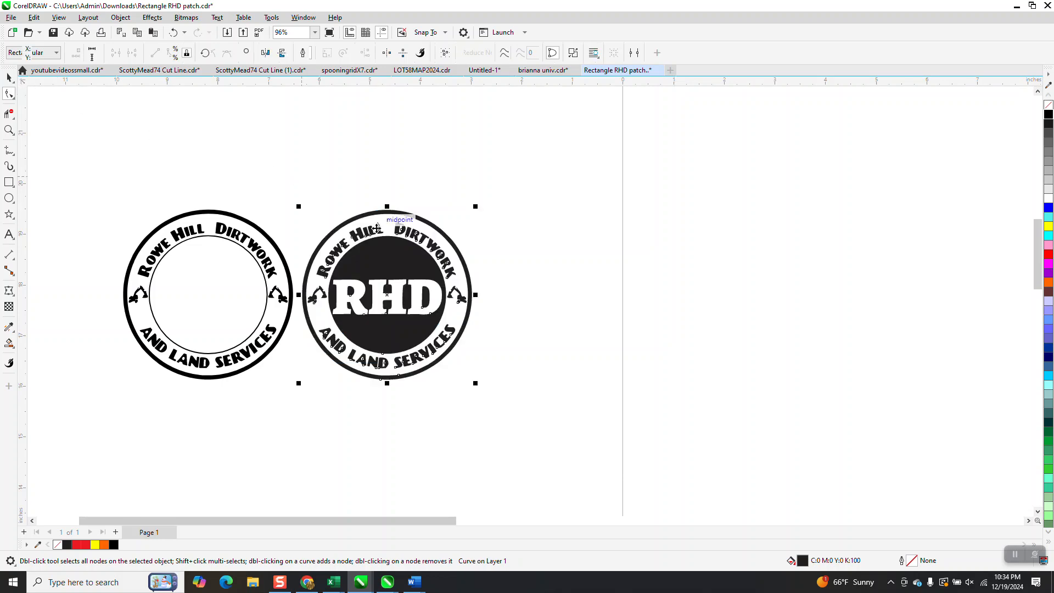
left_click(120, 17)
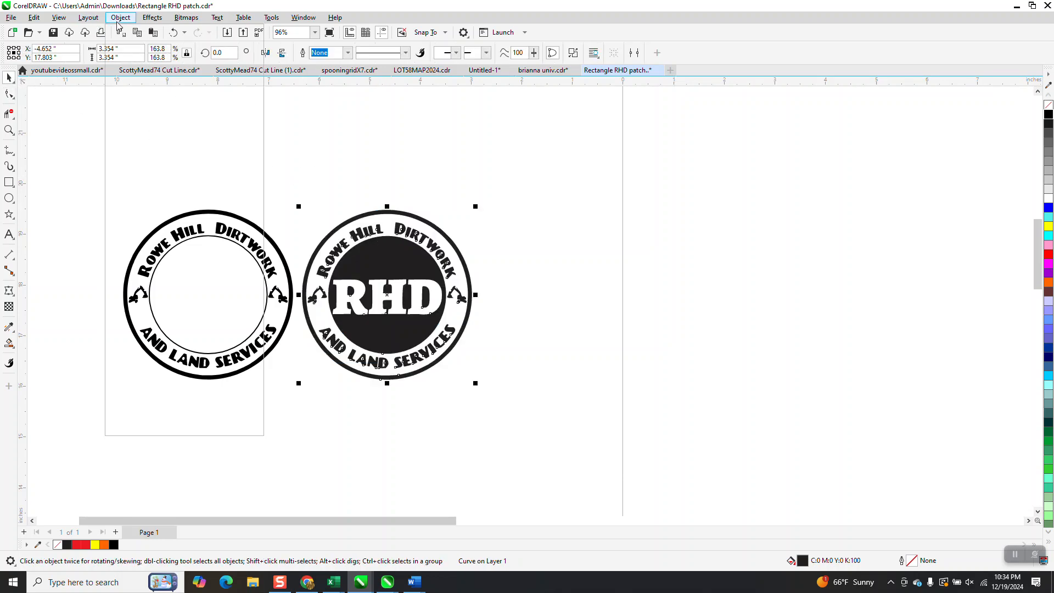
left_click(160, 274)
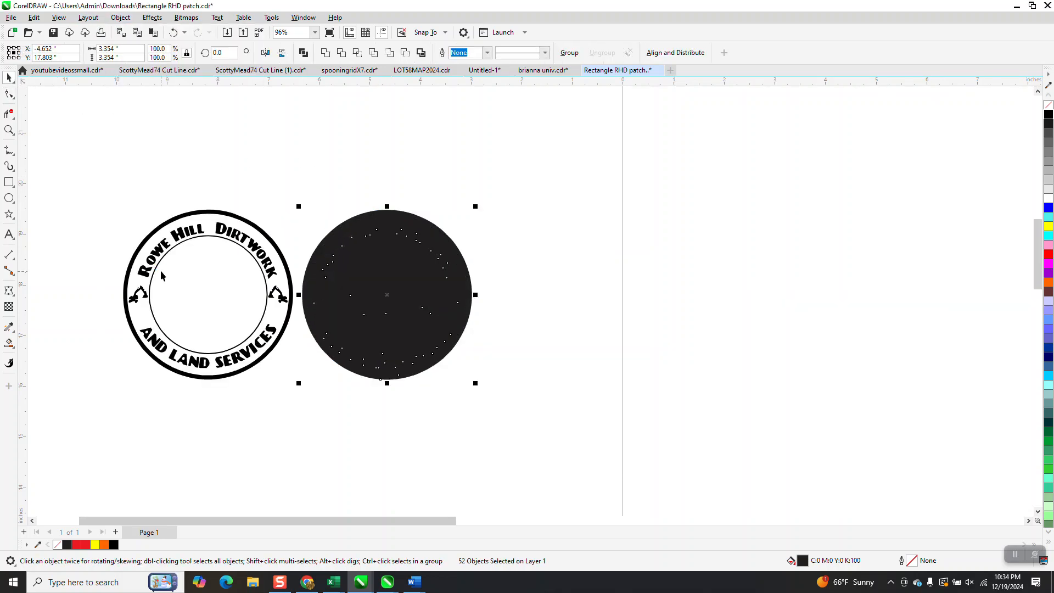
left_click(173, 33)
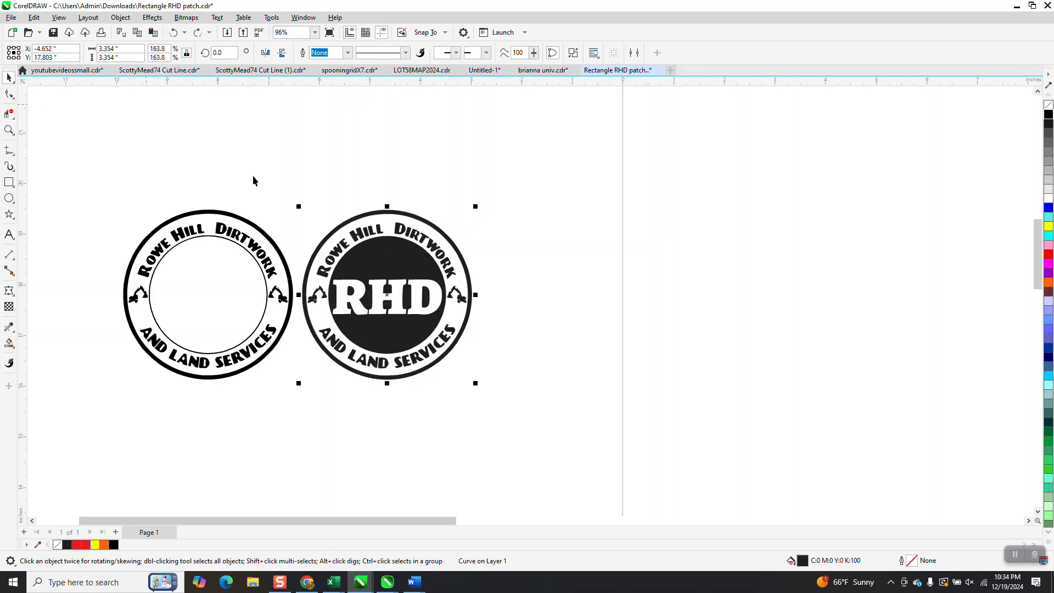
- In Wireframe view, Smart Fill the RHD badge's left excavator with black and move the new shape 4 inches to the right
left_click(59, 17)
left_click(71, 30)
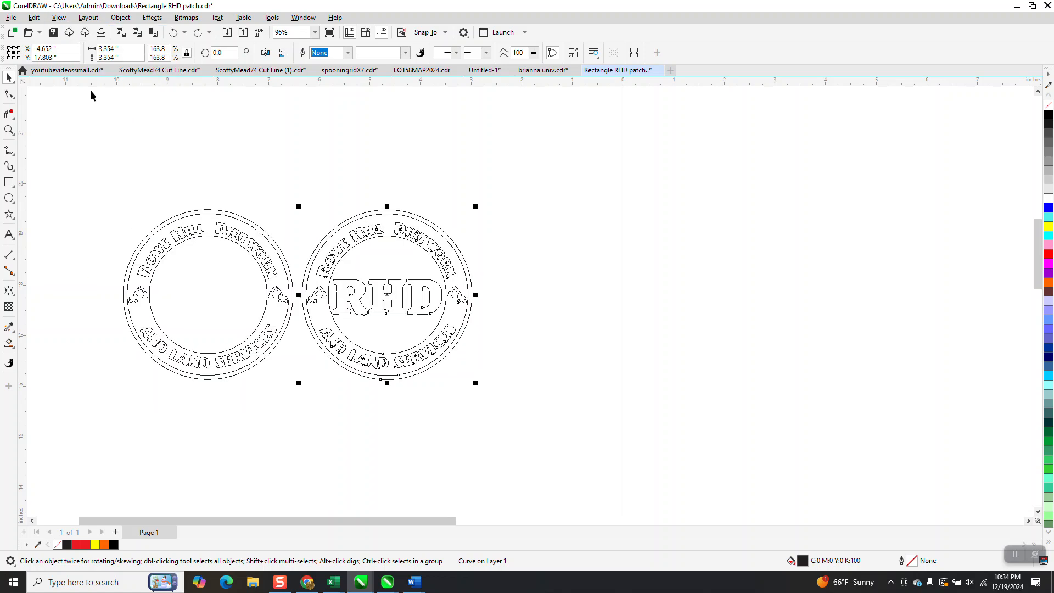
left_click(8, 130)
left_click_drag(296, 209, 581, 383)
scroll(585, 332, "down", 3)
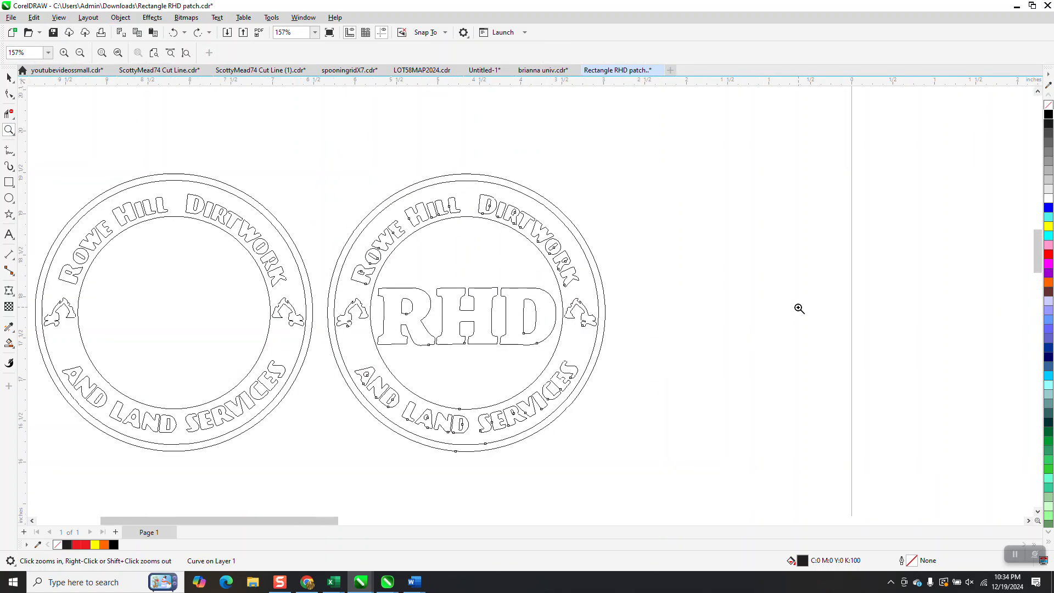
left_click(9, 344)
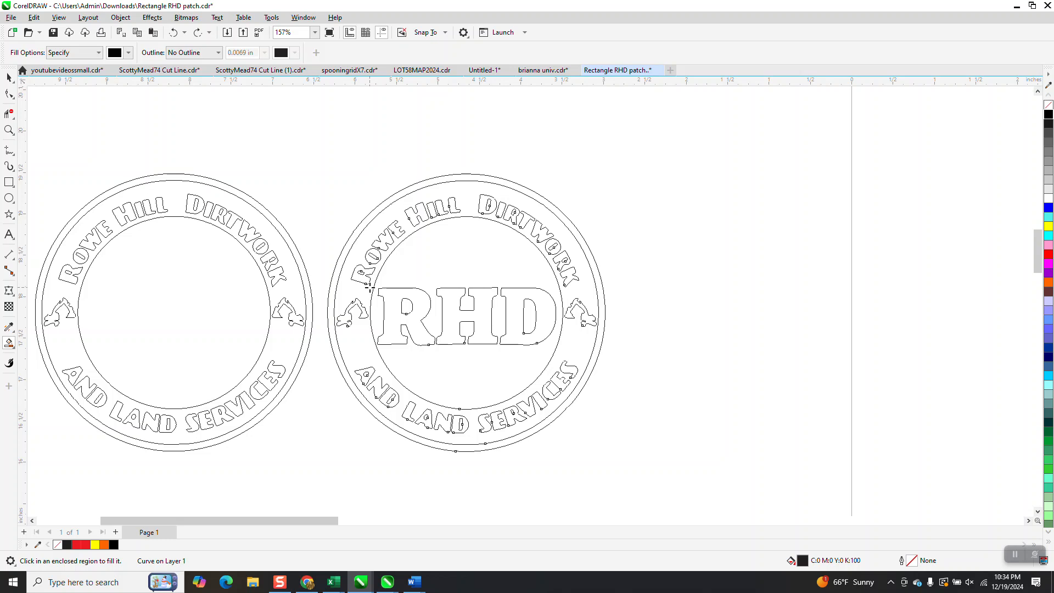
left_click(346, 319)
key("Right")
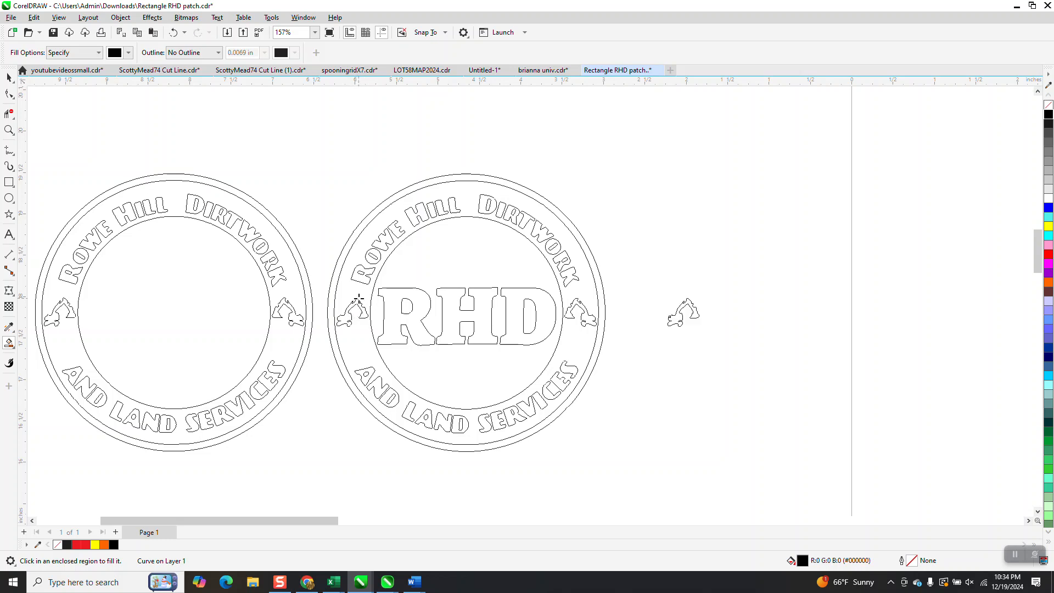
- Smart Fill the letters R and O of ROWE with black, moving each new shape 4 inches to the right
left_click(365, 278)
key("Right")
left_click(371, 262)
key("Right")
- Smart Fill the remaining letters of ROWE HILL with black, moving each new shape 4 inches to the right
left_click(9, 130)
left_click_drag(352, 172, 791, 417)
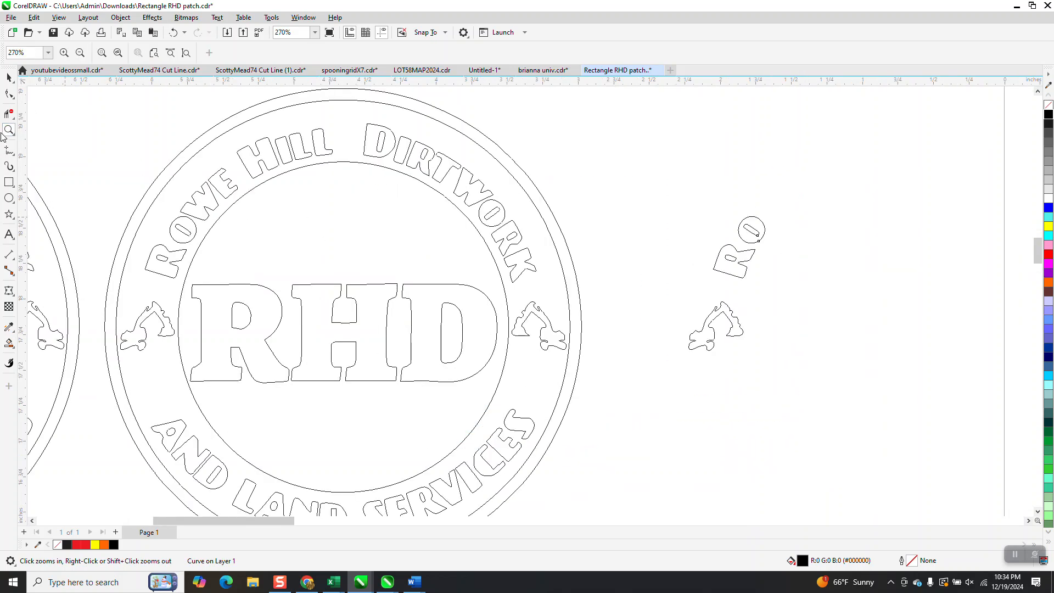
left_click(9, 343)
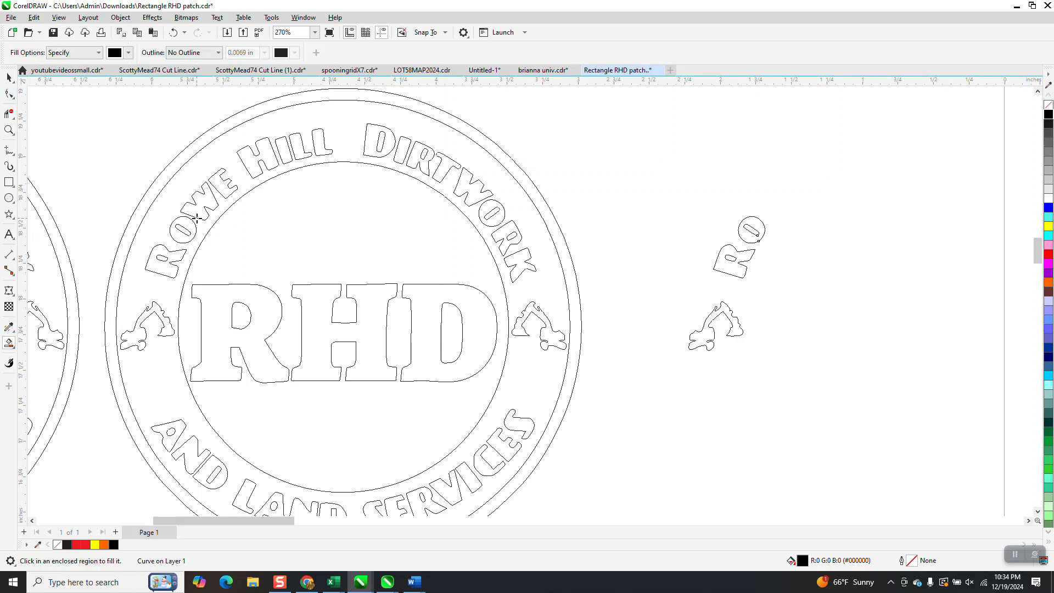
left_click(219, 199)
left_click(234, 178)
left_click(255, 164)
left_click(296, 152)
left_click(306, 151)
left_click(324, 145)
- Smart Fill the letters of DIRTWORK with black and move each new letter 4 inches to the right
left_click(380, 140)
left_click(408, 144)
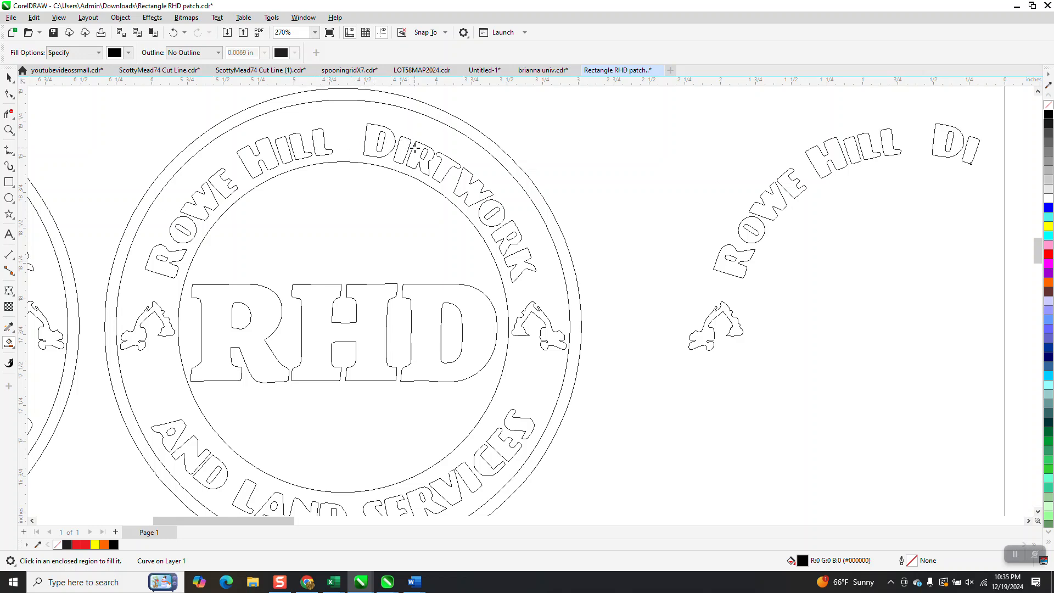
left_click(437, 163)
left_click(465, 176)
left_click(480, 207)
left_click(501, 217)
left_click(512, 227)
- Smart Fill the right excavator and the AND LAND SERVICES letters with black, moving each new shape 4 inches to the right
left_click(460, 486)
left_click(440, 501)
left_click(412, 508)
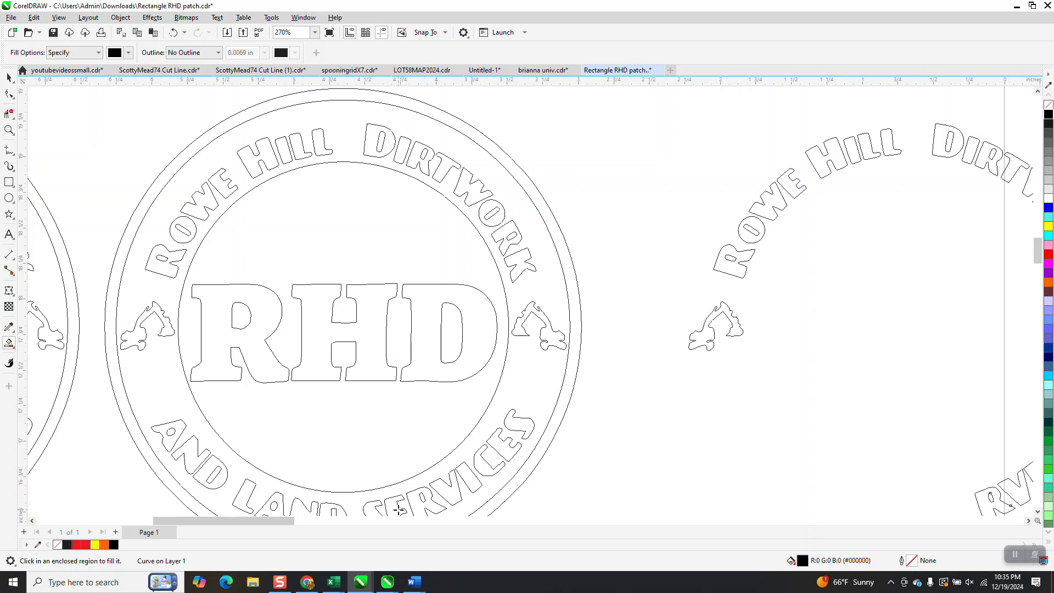
left_click(381, 511)
left_click(376, 510)
left_click(298, 507)
left_click(276, 504)
left_click(245, 493)
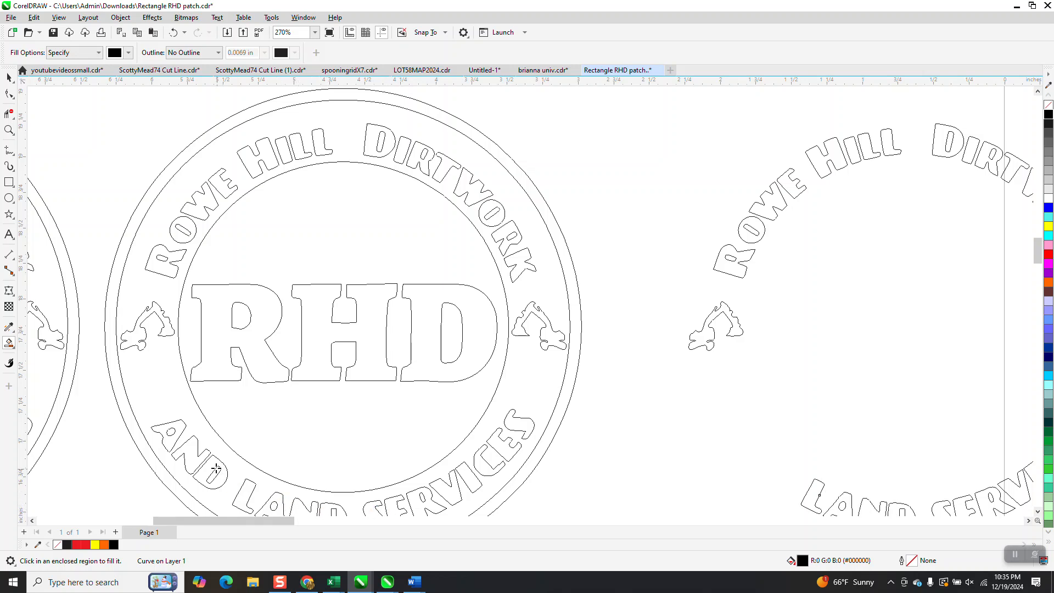
left_click(214, 466)
left_click(191, 459)
scroll(151, 353, "down", 2)
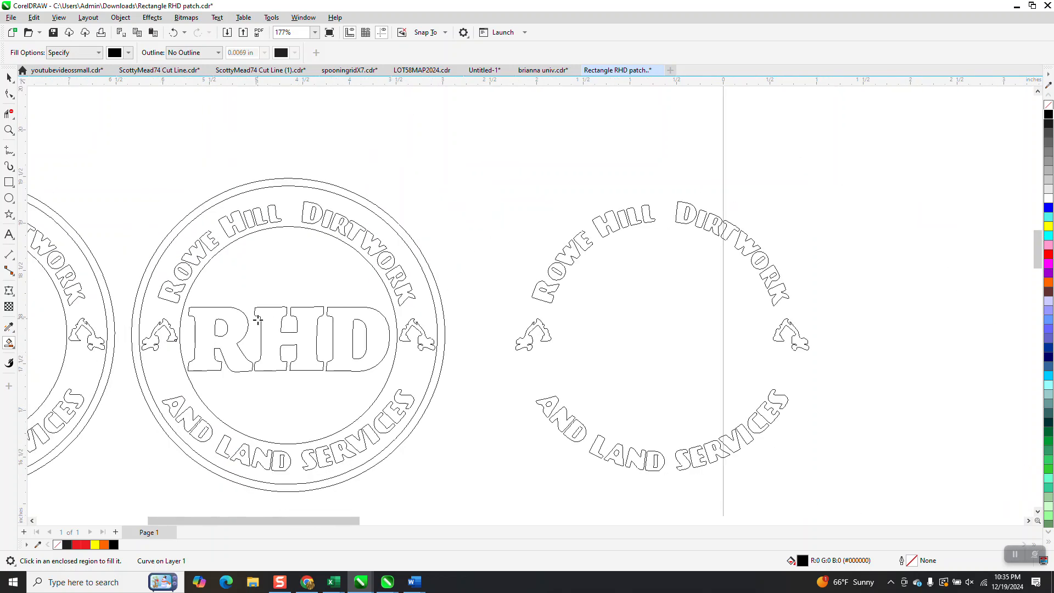
- Select all the copied lettering and excavator shapes and display the drawing in Enhanced view
left_click(9, 77)
left_click(138, 334)
left_click_drag(497, 175, 883, 515)
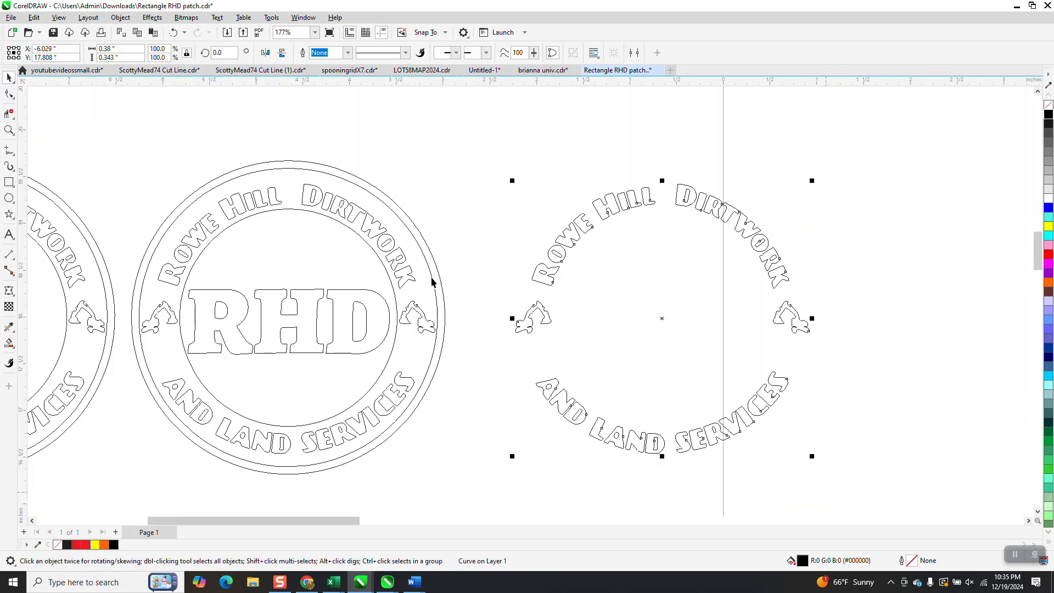
left_click(59, 18)
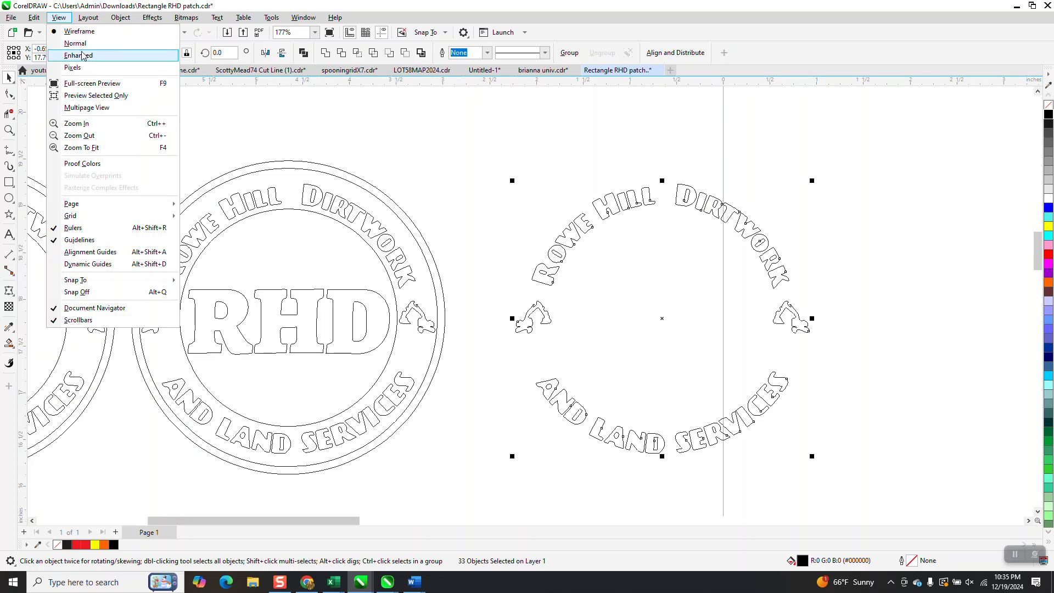
left_click(83, 53)
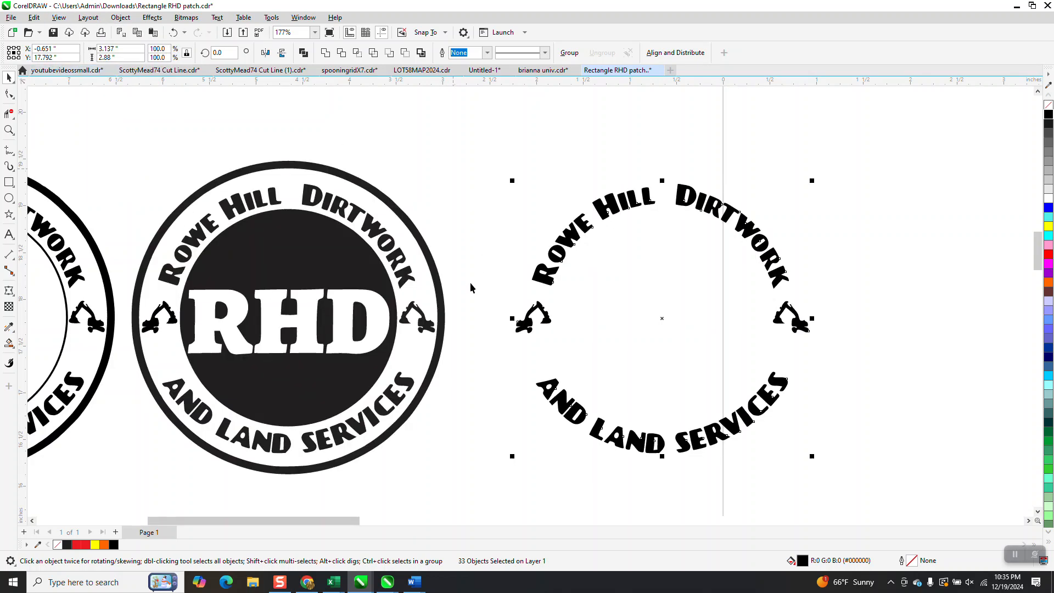
- Move the original RHD badge 4 inches right over the copied lettering, and move it back
left_click(473, 401)
left_click(443, 302)
key("Right")
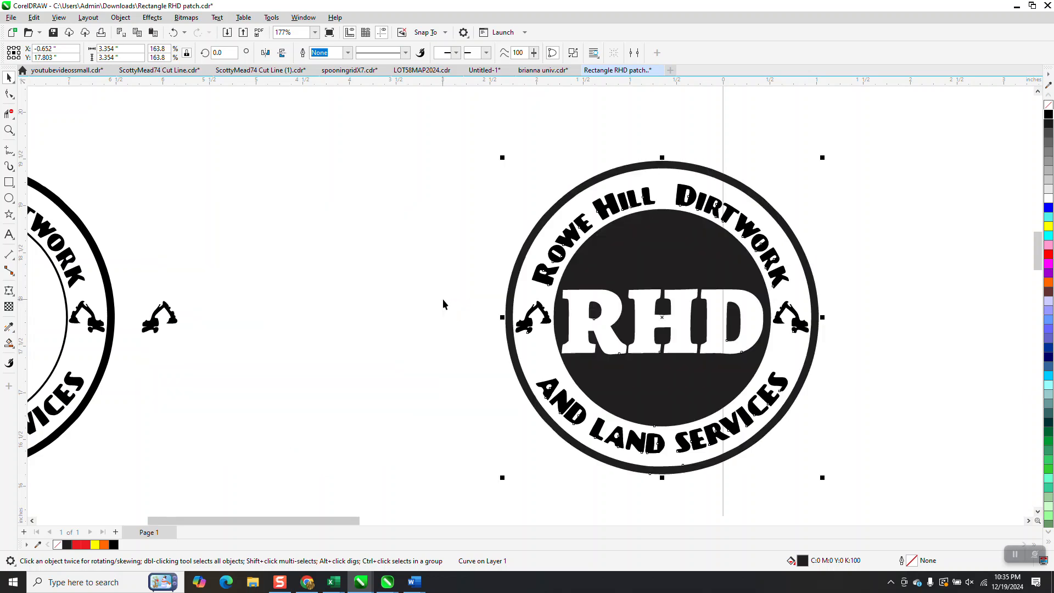
key("Left")
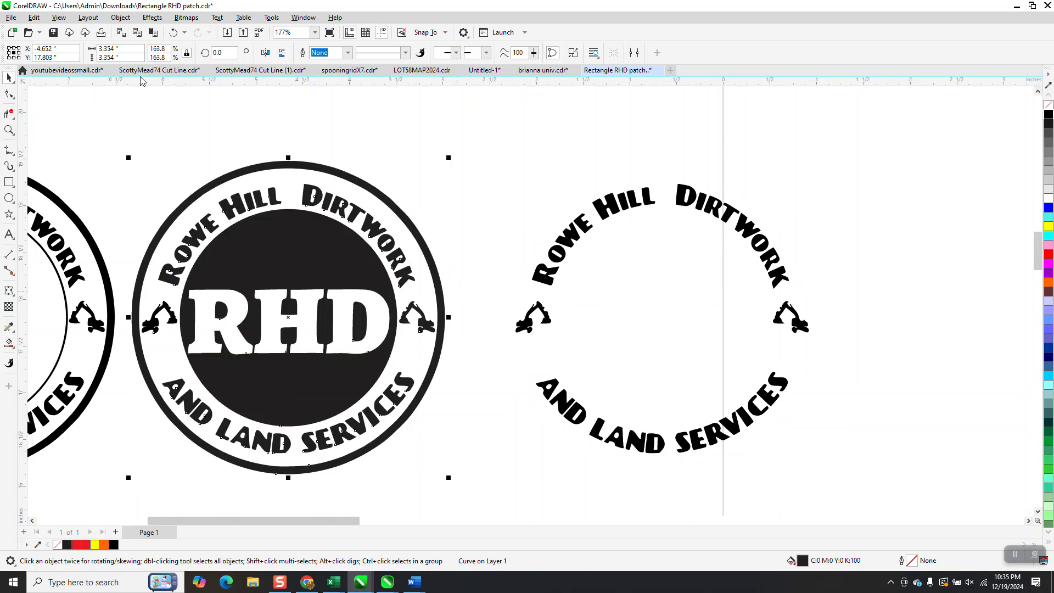
- Return to Wireframe view, Smart Fill the badge's thick outer ring with black, and move the new ring 4 inches right around the copied lettering
left_click(120, 18)
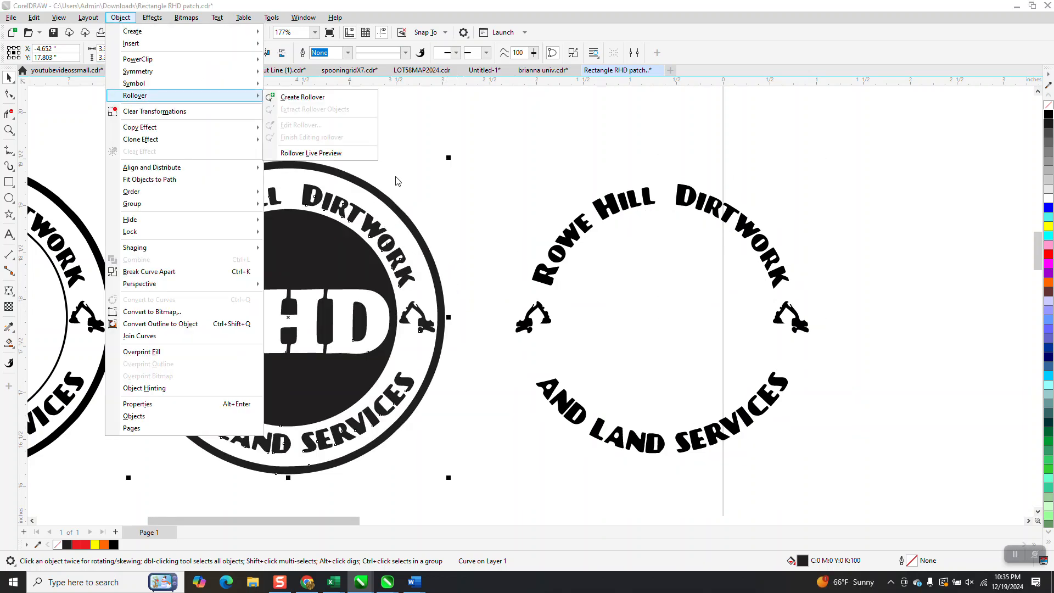
left_click(57, 18)
left_click(57, 17)
left_click(78, 31)
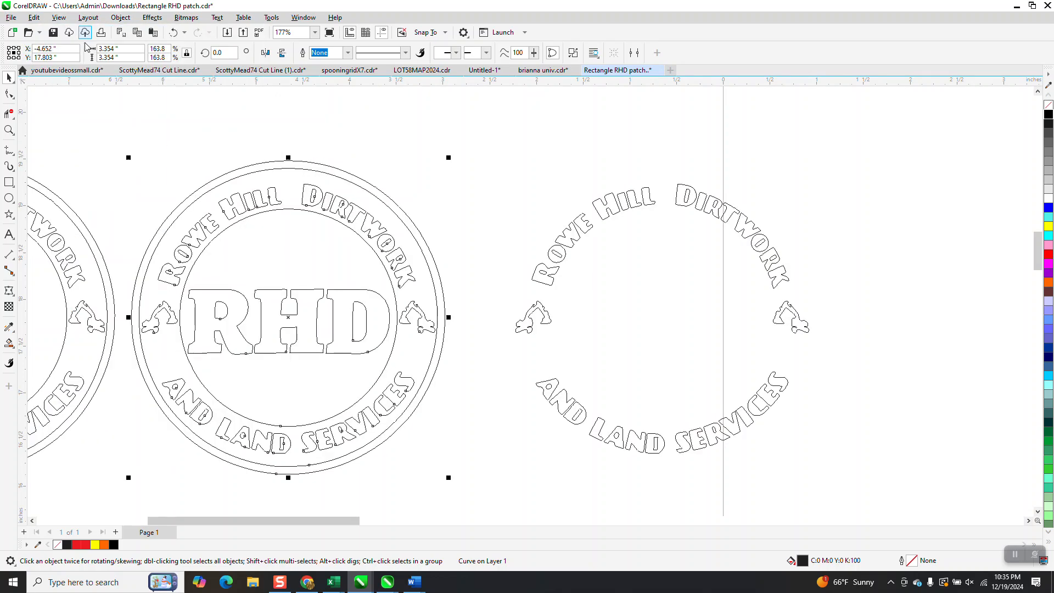
left_click(8, 342)
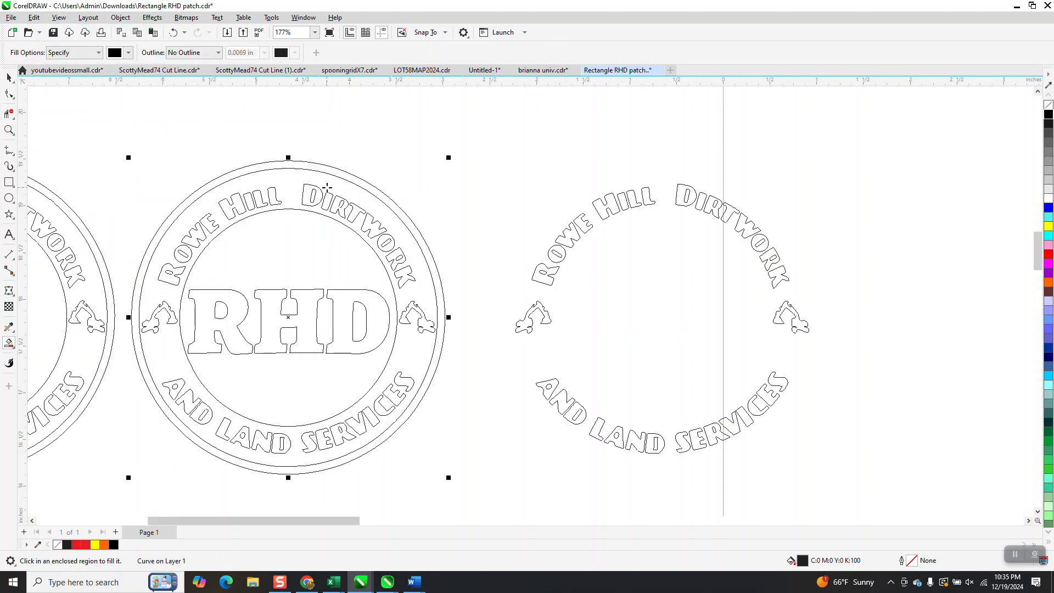
left_click(336, 175)
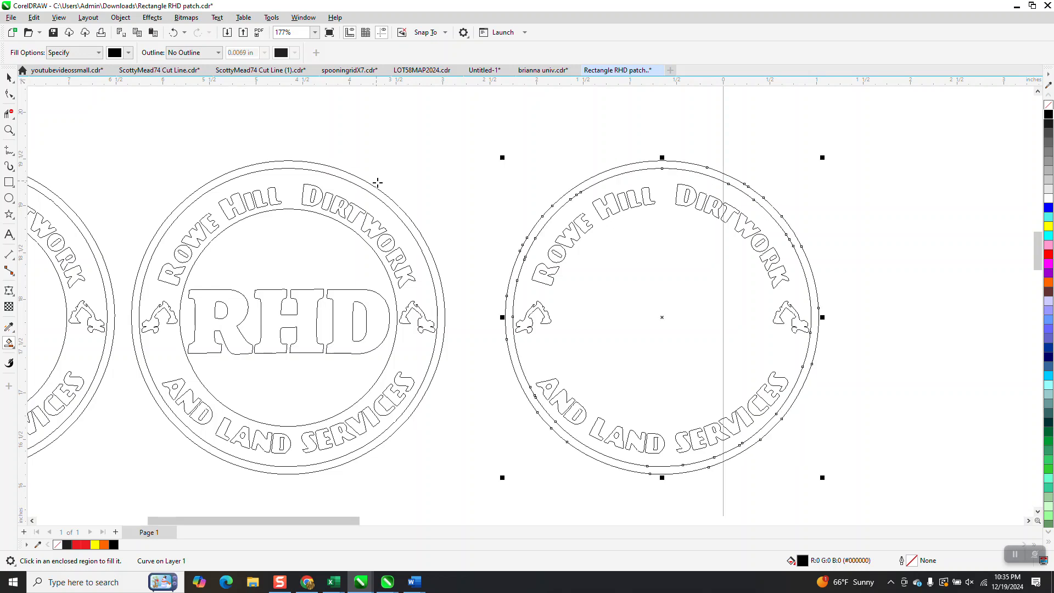
- Delete the RHD letter outlines inside the original badge with the Virtual Segment Delete tool
left_click(9, 114)
left_click_drag(320, 347, 366, 351)
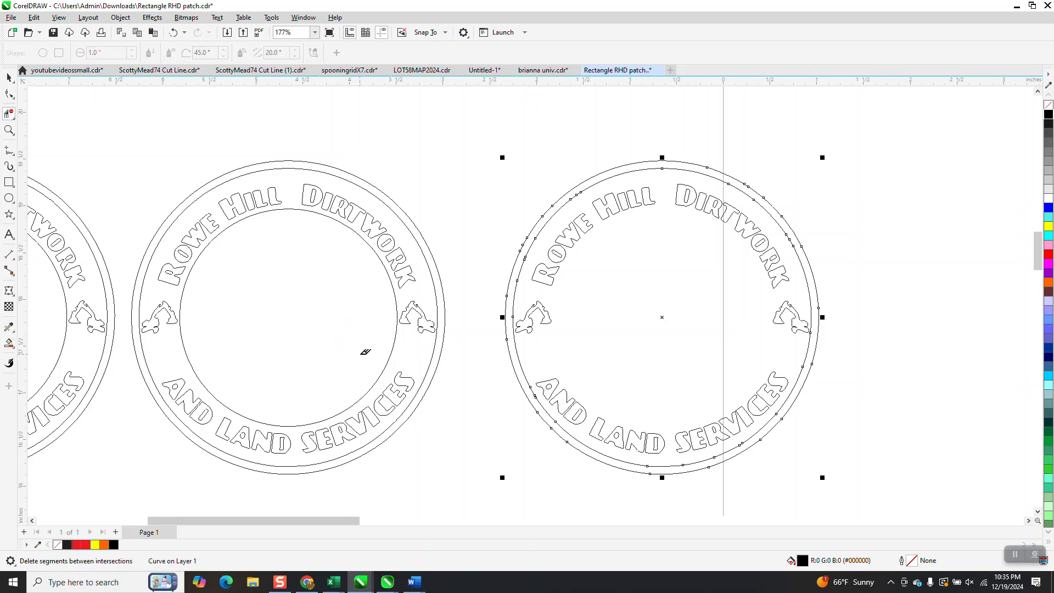
left_click(9, 77)
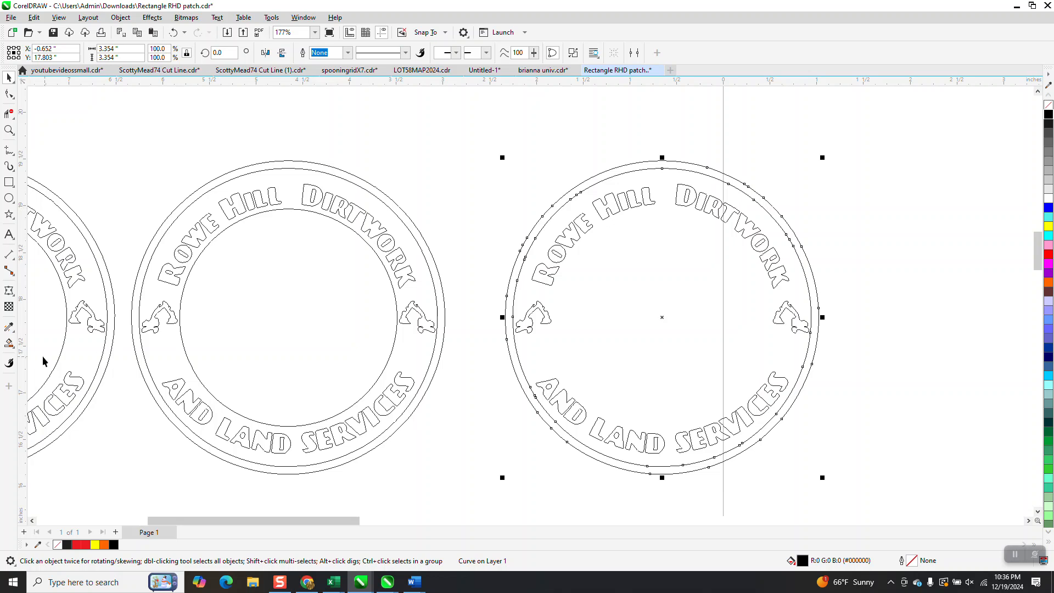
- Smart Fill the original badge's empty inner circle and move the new circle 4 inches right inside the copied lettering
left_click(9, 343)
left_click(265, 339)
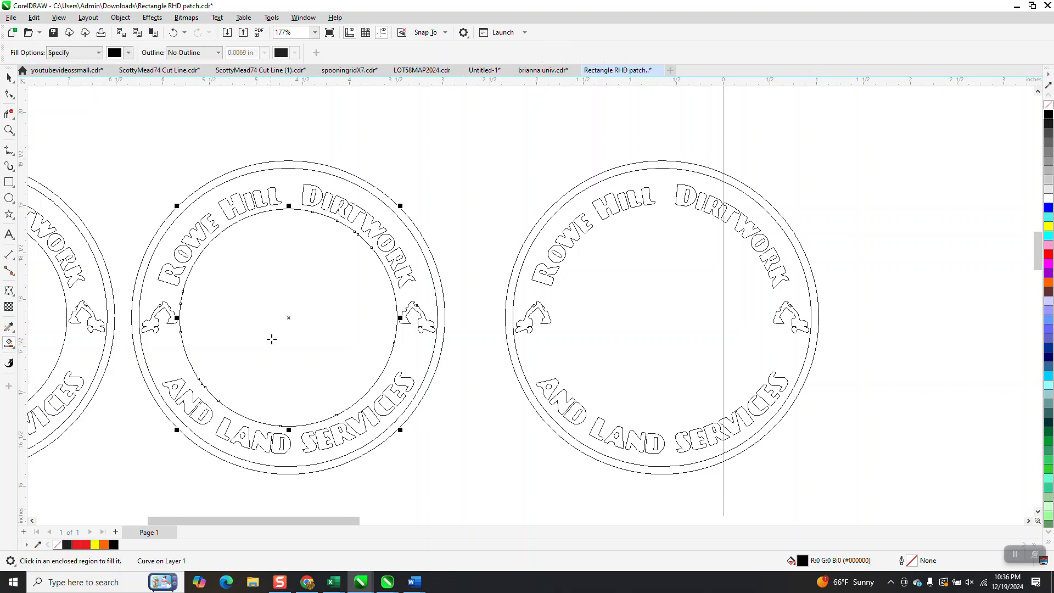
key("ctrl+d")
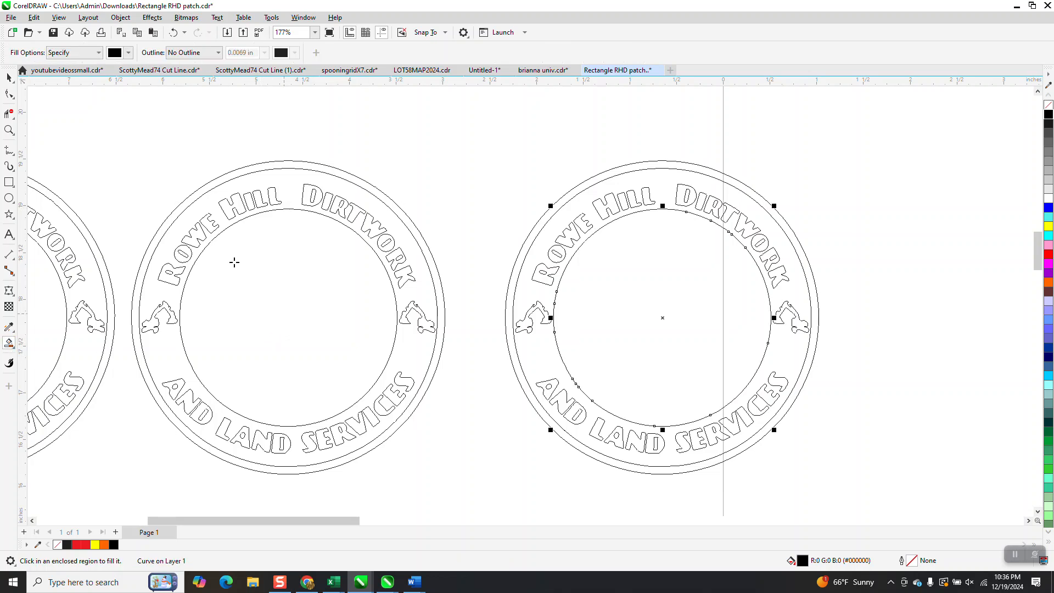
- Switch to Enhanced view and remove the fill from the black circle inside the rebuilt badge
left_click(59, 17)
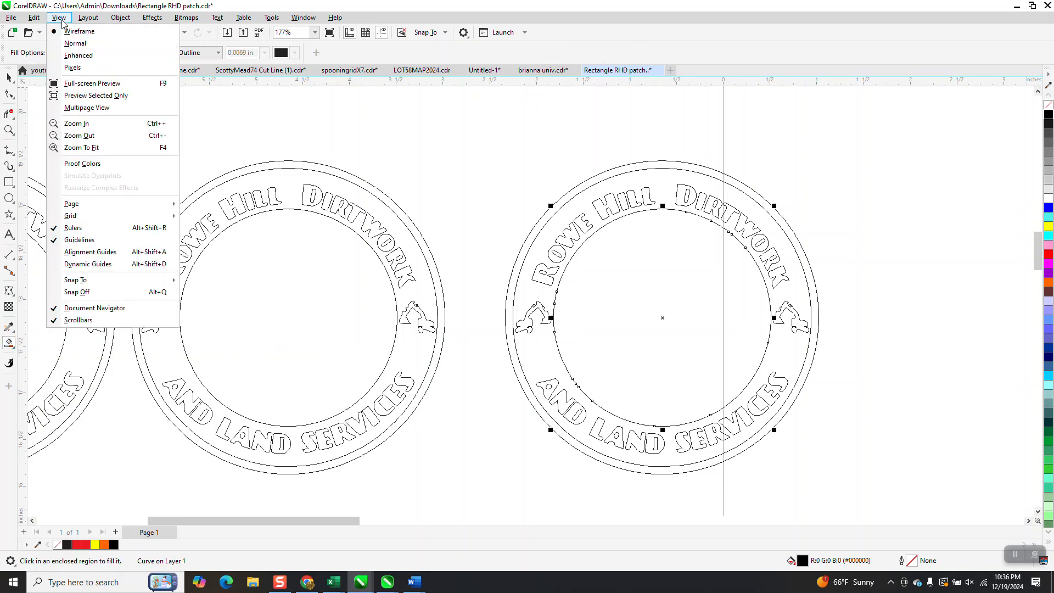
left_click(77, 56)
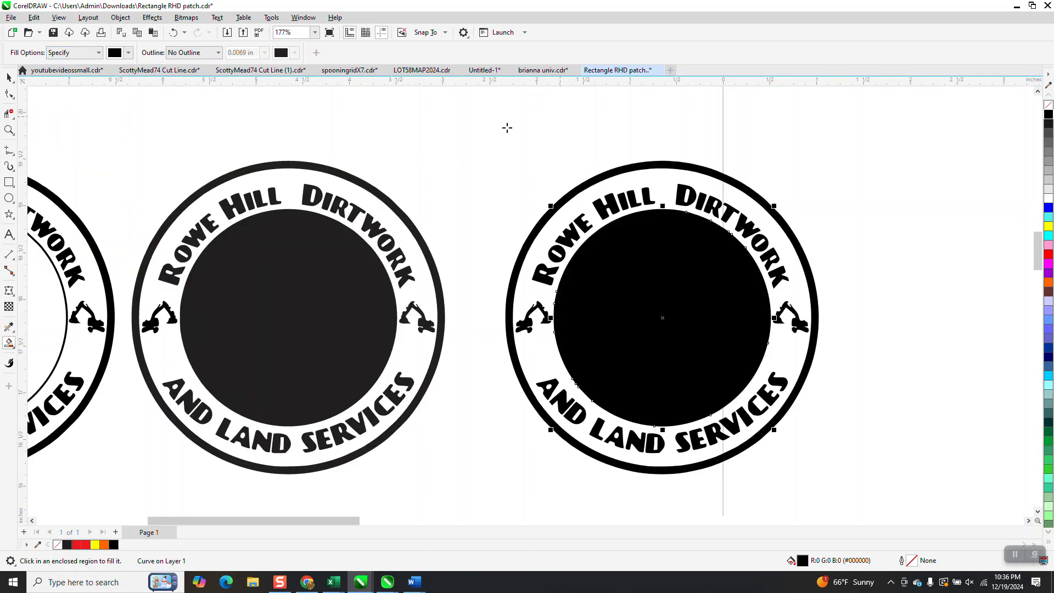
left_click(8, 78)
left_click(618, 177)
left_click(680, 254)
left_click(1049, 105)
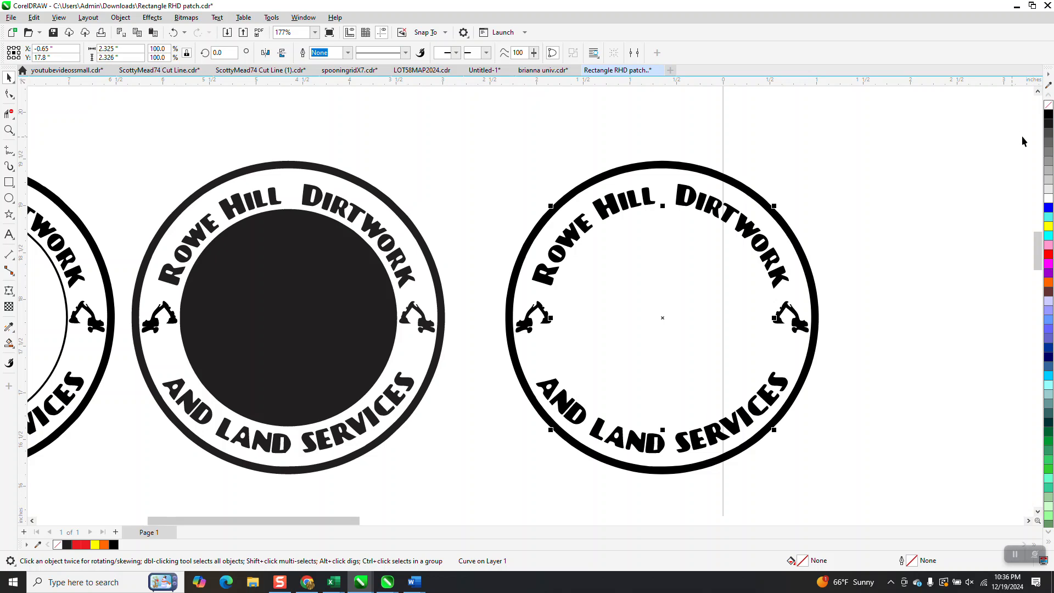
- Give the rebuilt badge's inner circle a black outline of Hairline width
right_click(1049, 114)
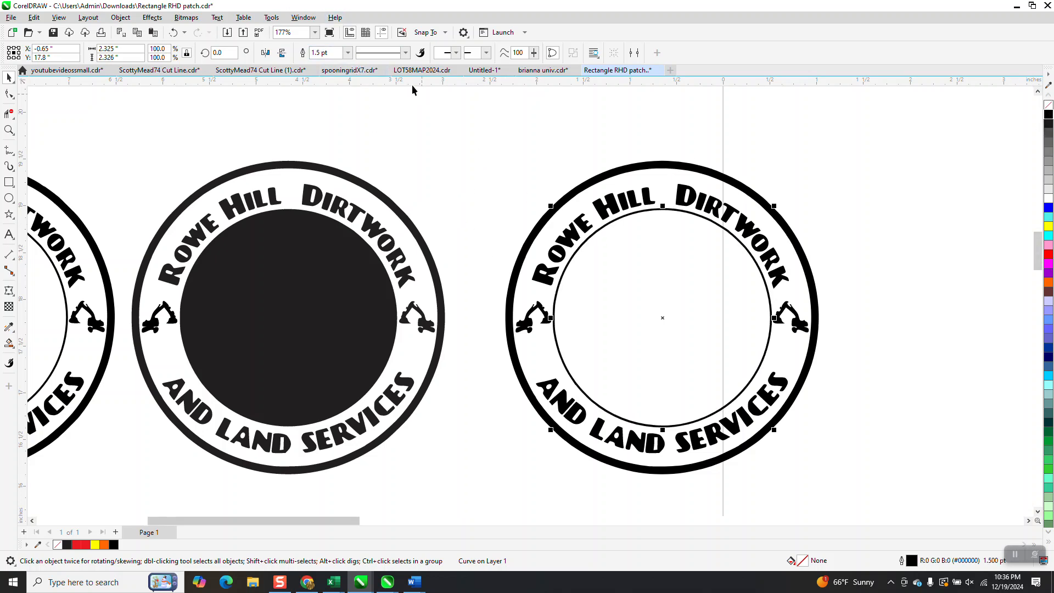
left_click(348, 52)
left_click(324, 73)
- Examine the edges of the letter D in DIRTWORK on the middle badge up close, and compare the three badges
scroll(484, 231, "down", 3)
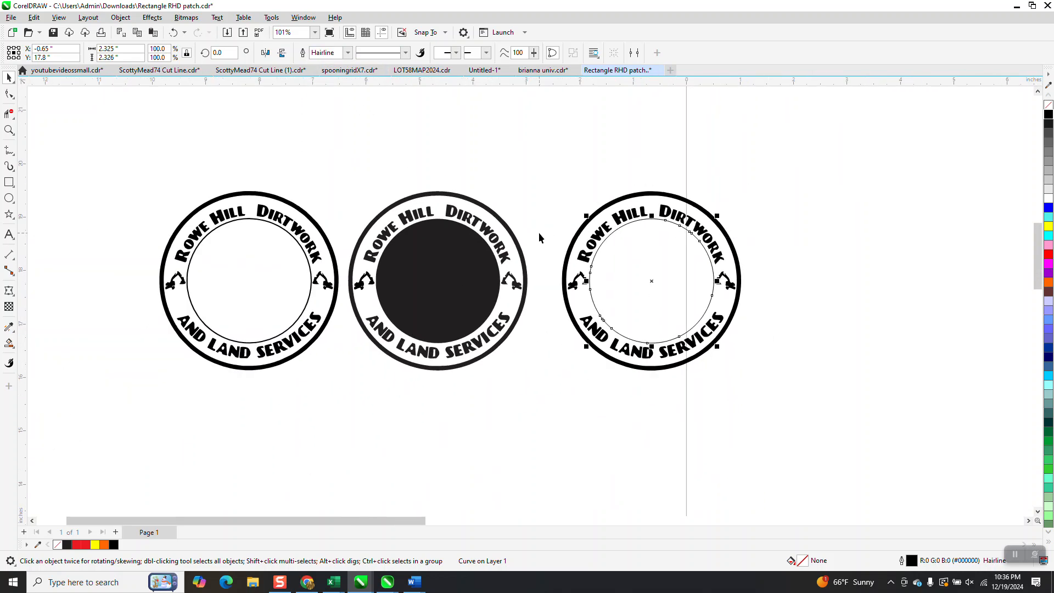
scroll(532, 281, "down", 5)
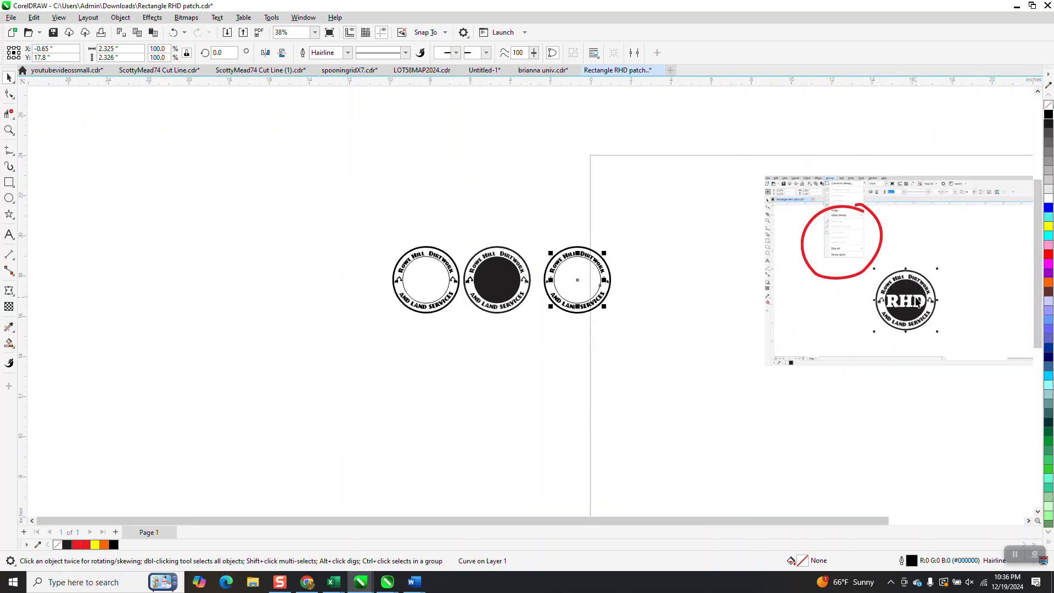
left_click(8, 128)
left_click_drag(463, 214, 577, 330)
left_click_drag(436, 195, 549, 292)
left_click_drag(352, 152, 405, 240)
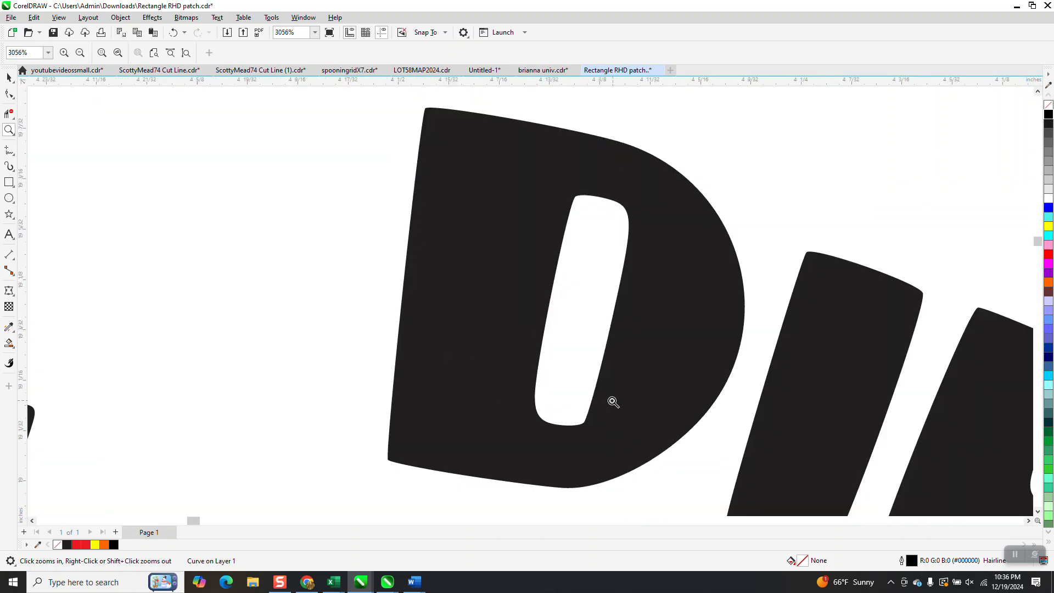
scroll(444, 144, "down", 1)
scroll(489, 159, "down", 10)
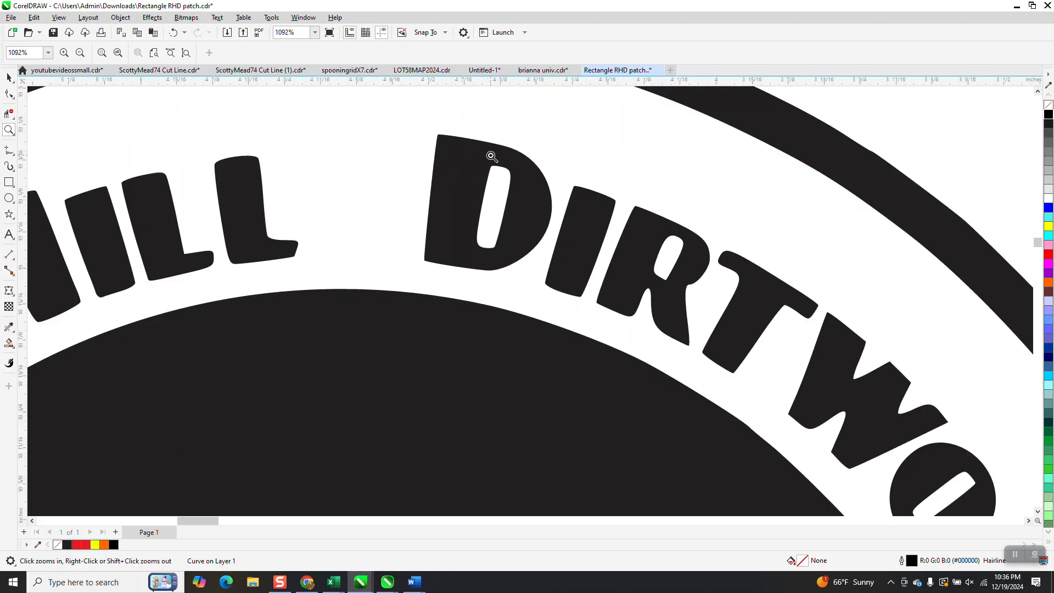
scroll(493, 163, "down", 2)
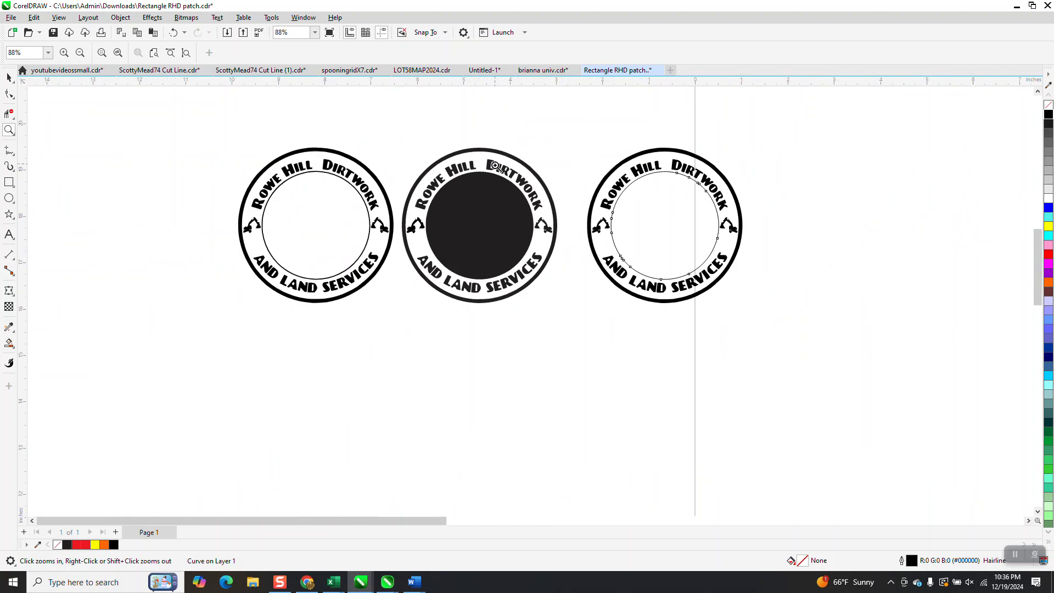